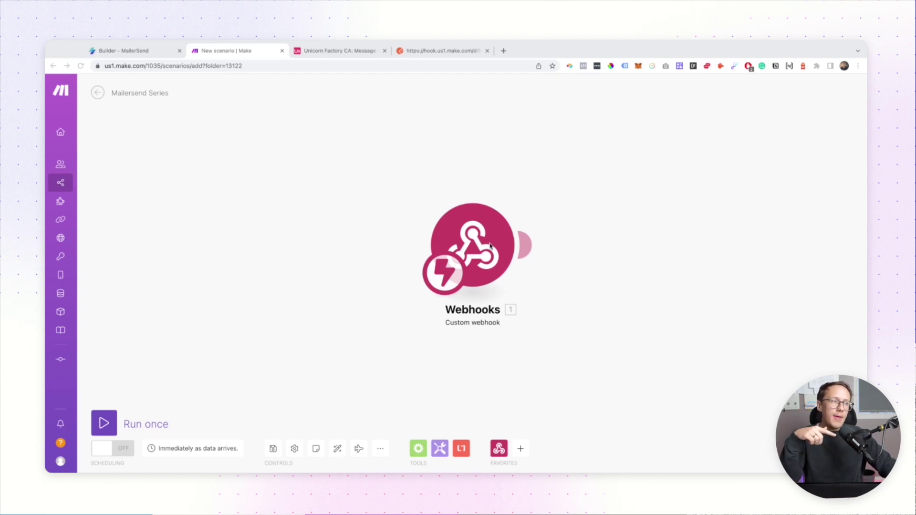
- Add an Airtable Get a Record module after the webhook
click(525, 246)
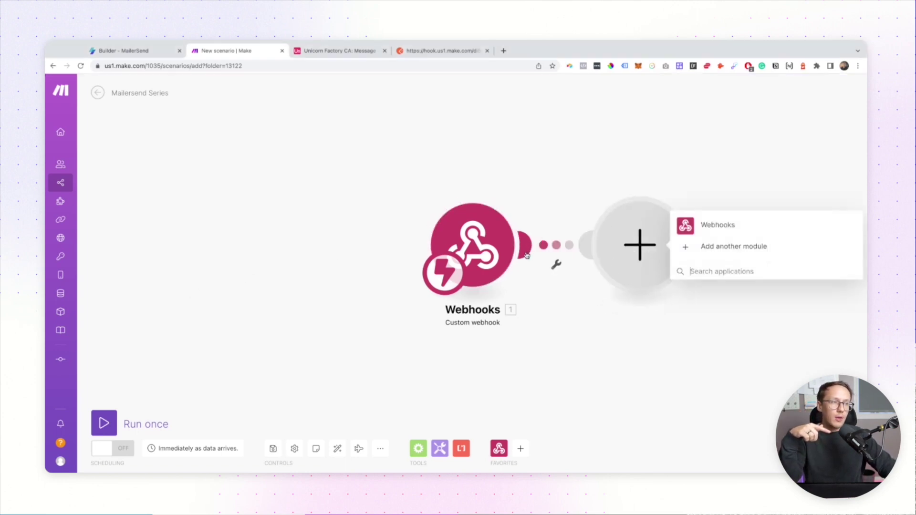
text(airtable)
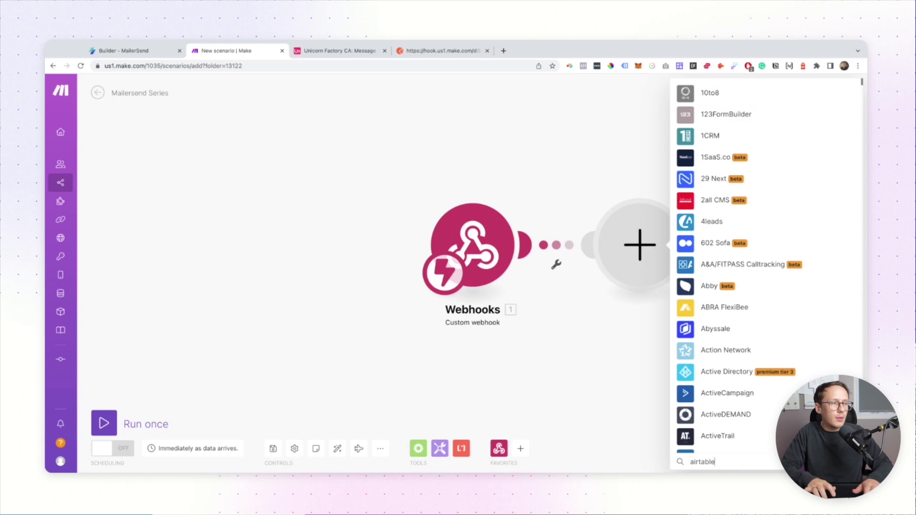
click(686, 236)
click(701, 190)
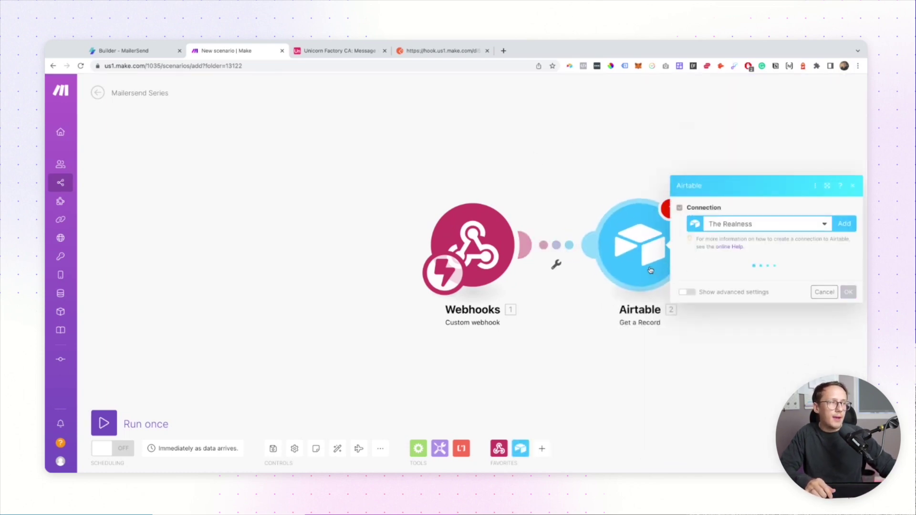
- Switch the module to the UF Airtable connection and bring up the Airtable Message record
click(725, 223)
click(729, 251)
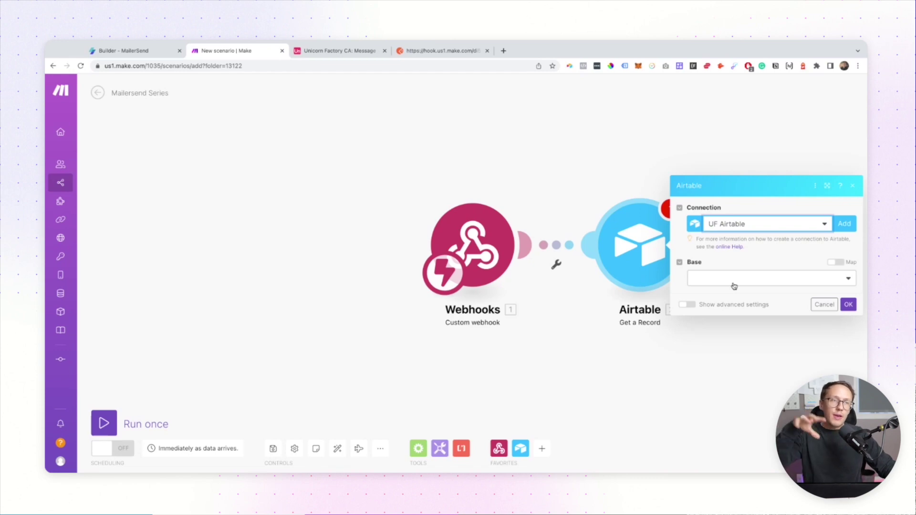
click(367, 57)
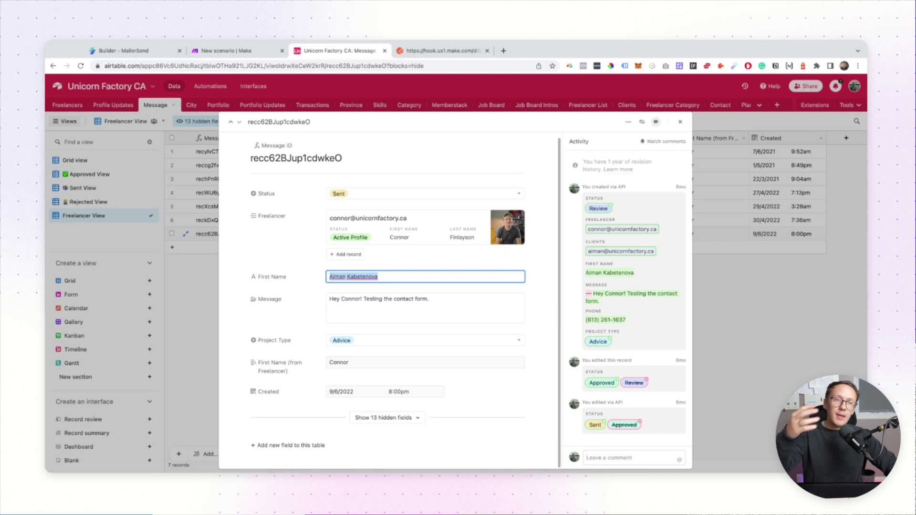
- Expand the message record's 13 hidden fields, scroll through them, then return to Make
click(311, 126)
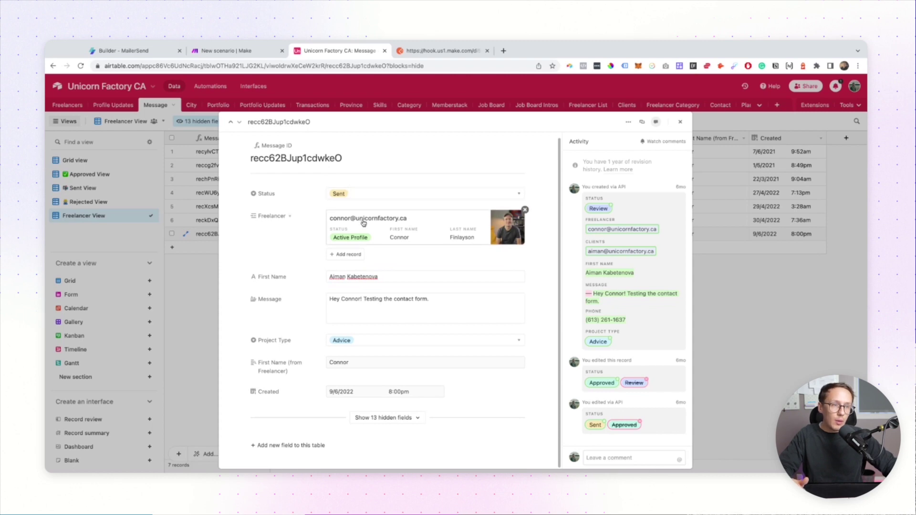
click(377, 418)
scroll(389, 362, down, 3)
scroll(388, 355, up, 2)
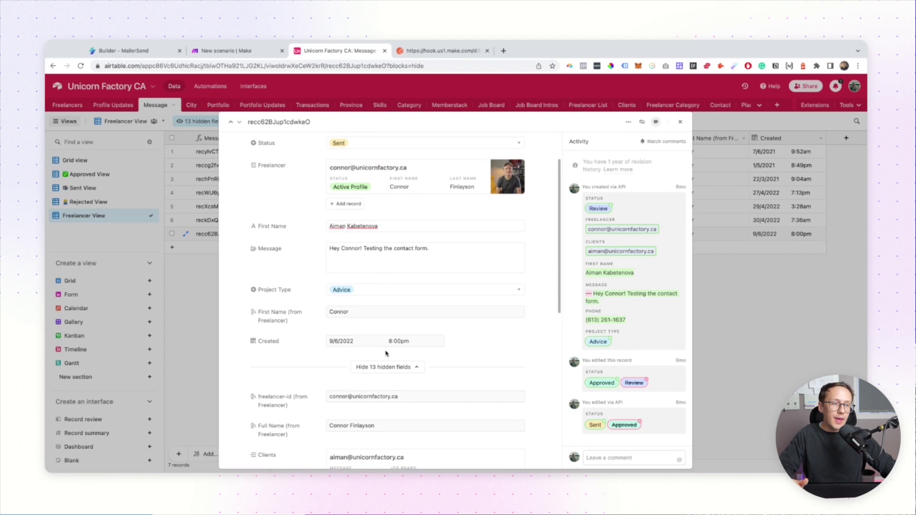
scroll(385, 353, down, 10)
scroll(405, 300, up, 15)
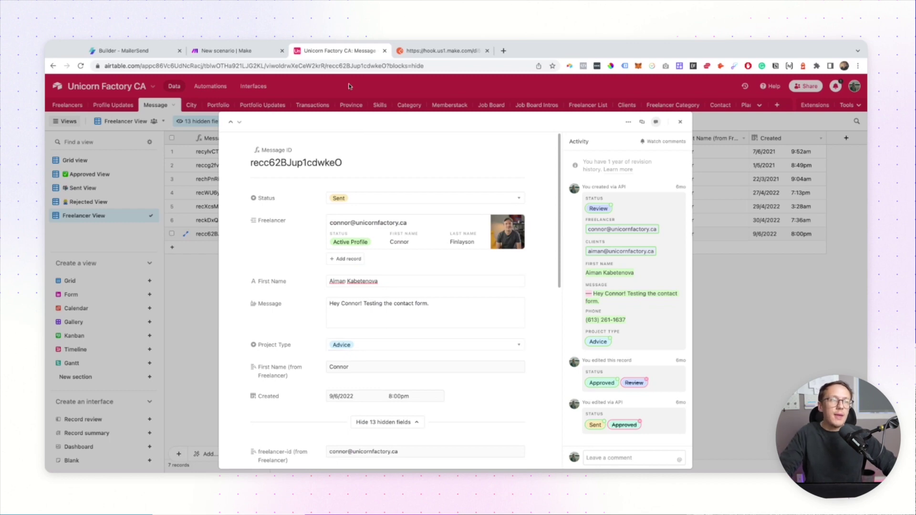
click(245, 52)
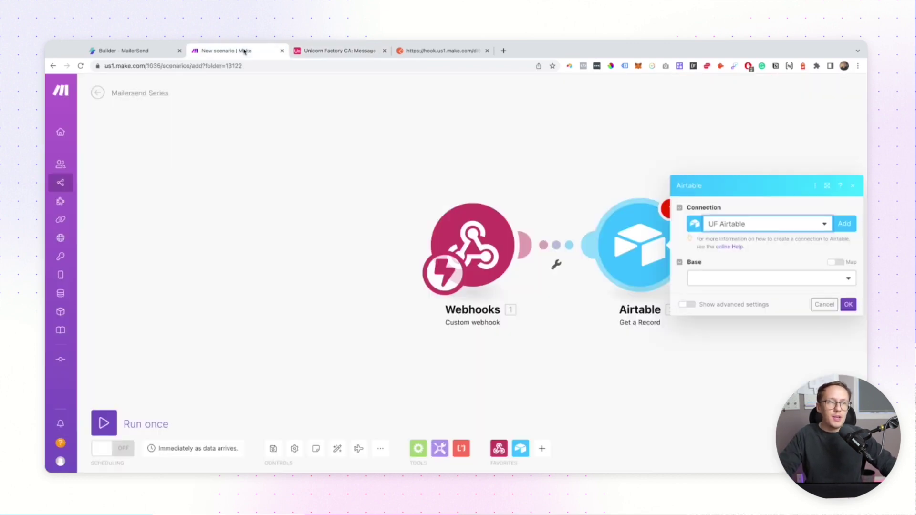
- Delete the Airtable Get a Record module from the scenario
right_click(649, 259)
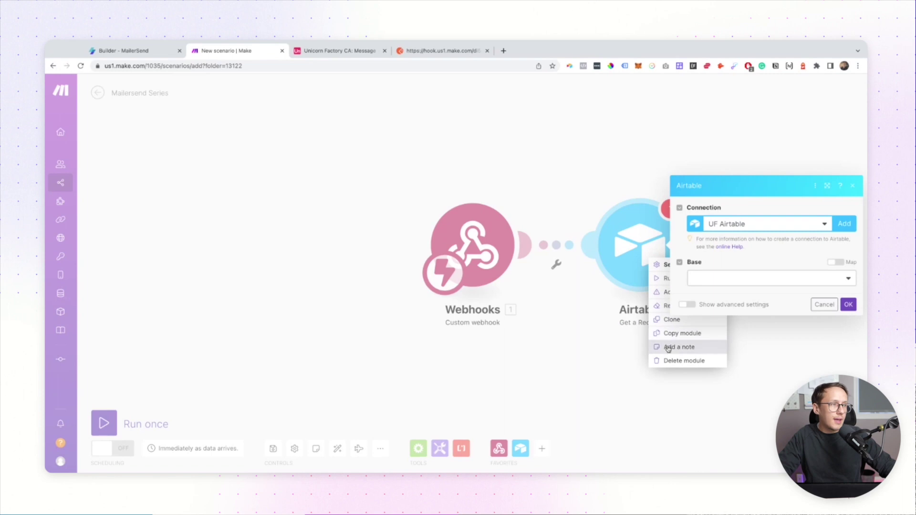
click(684, 360)
click(439, 51)
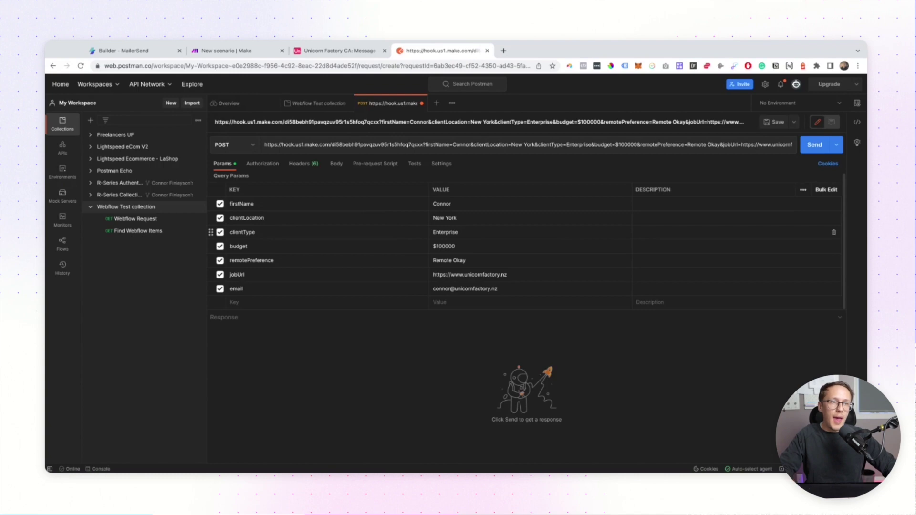
click(238, 55)
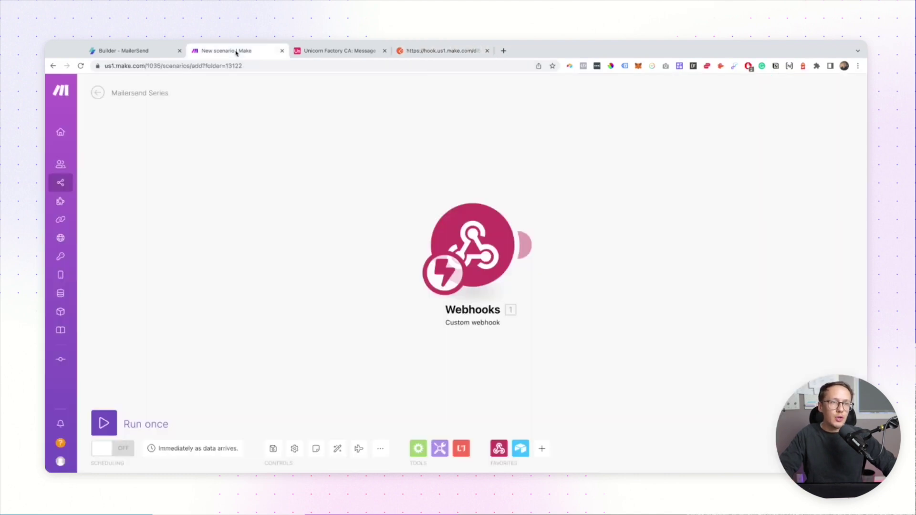
- Run only the webhook module, send the Postman test request, and show the received data
click(483, 232)
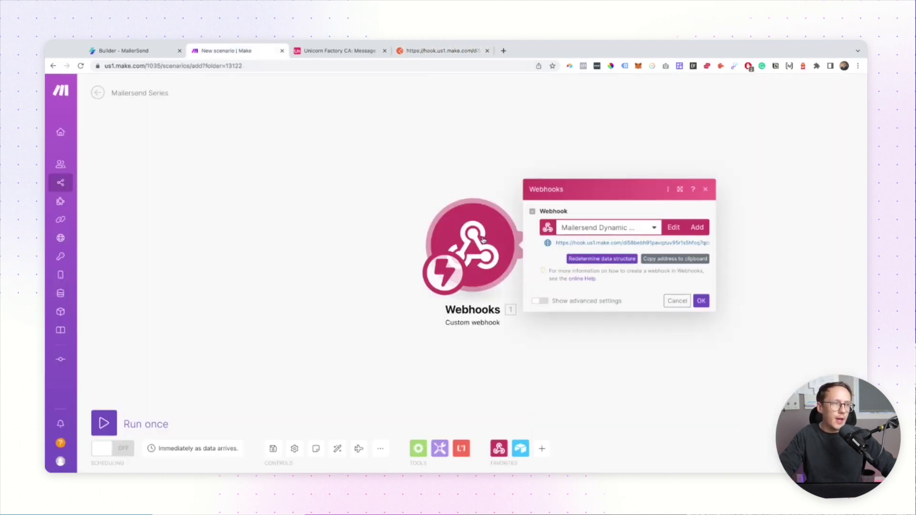
click(426, 213)
right_click(484, 238)
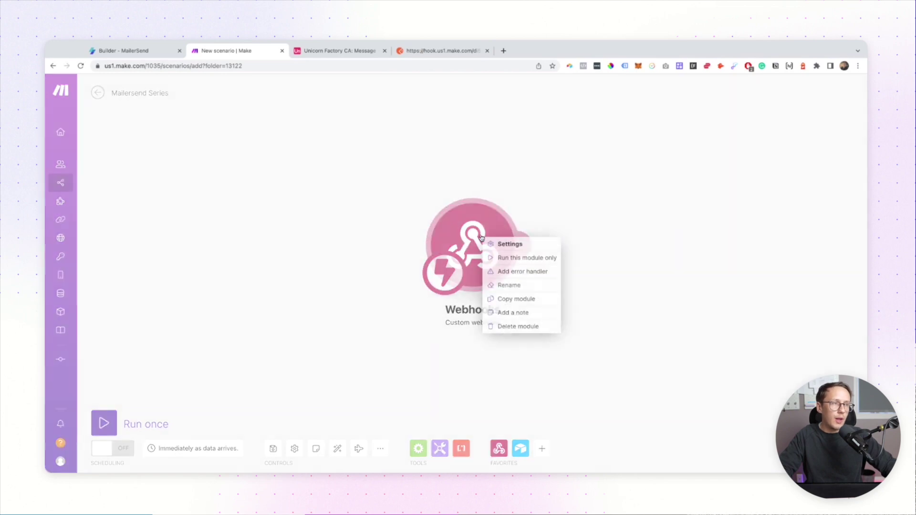
click(506, 253)
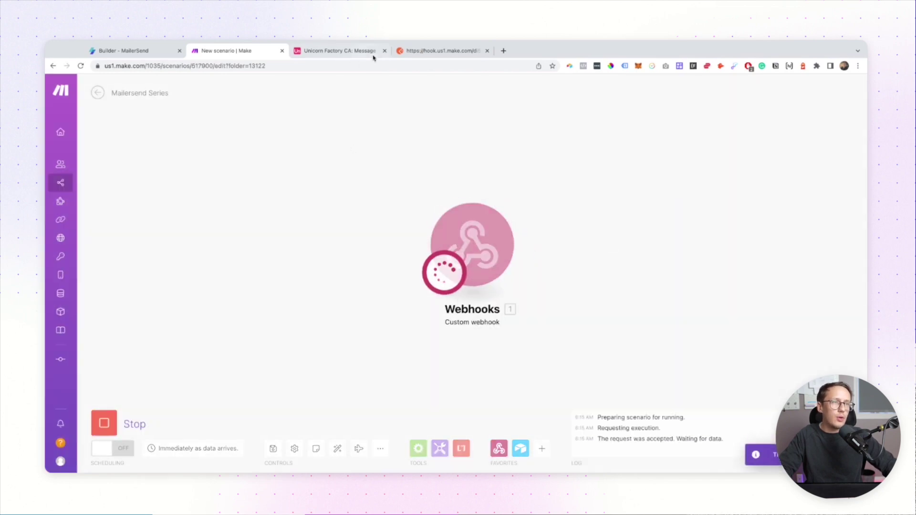
click(442, 51)
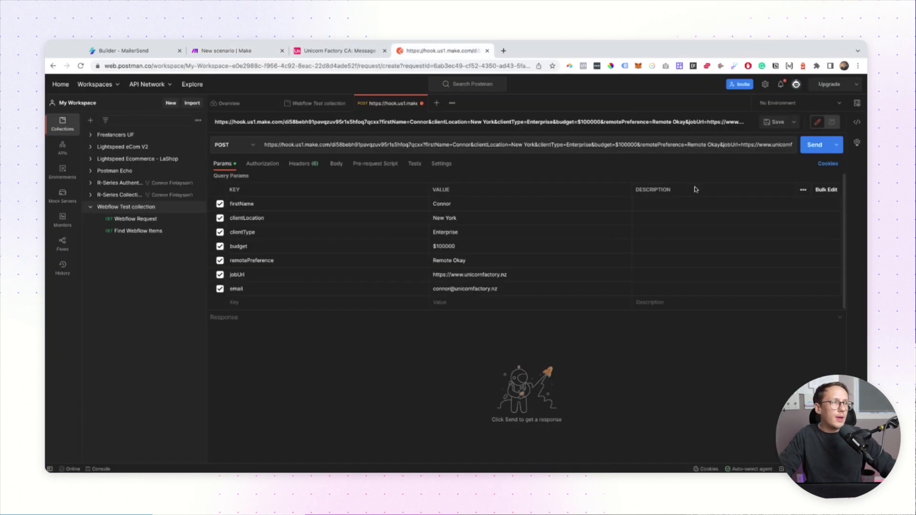
click(814, 148)
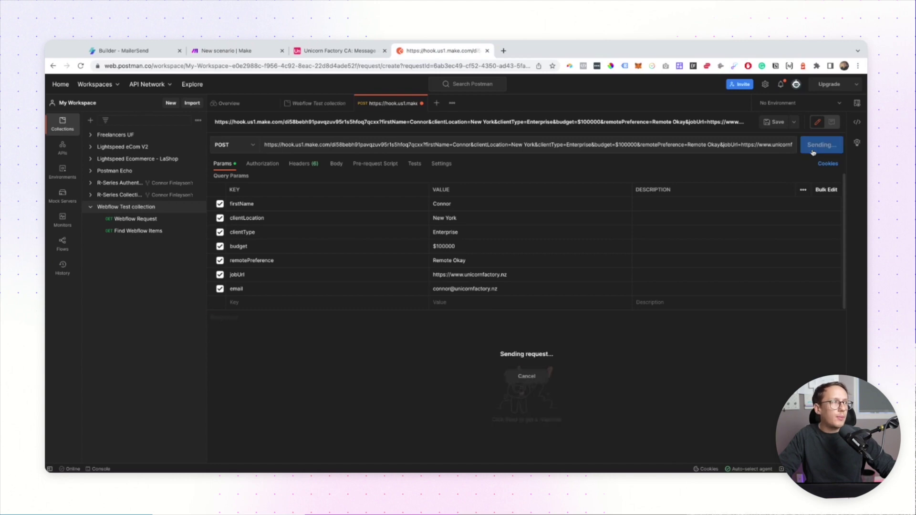
click(241, 51)
click(527, 192)
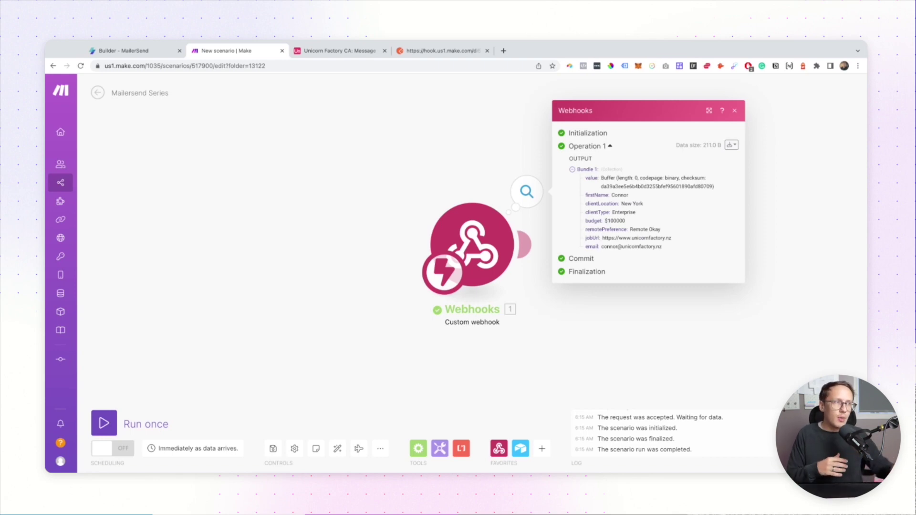
- Review the Operation 1 bundle (firstName, budget $100000, email, jobUrl), then close the output panel
mouse_move(500, 242)
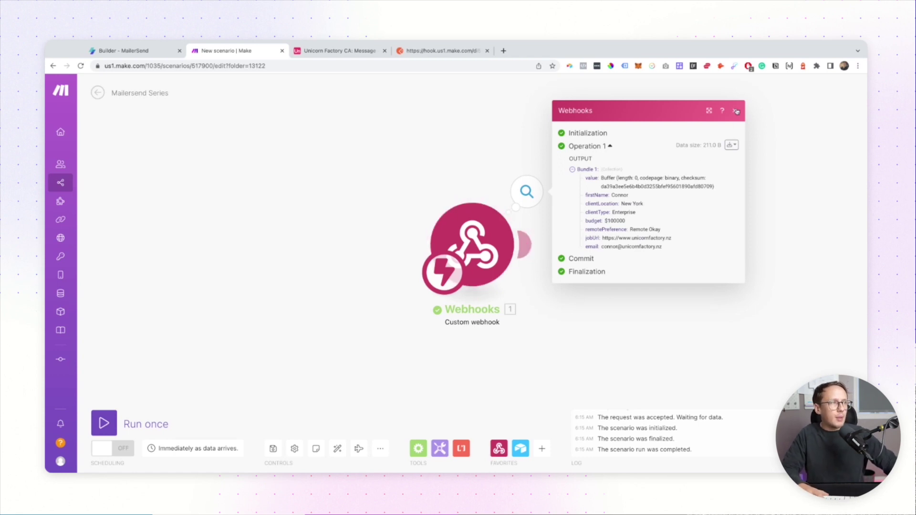
click(547, 243)
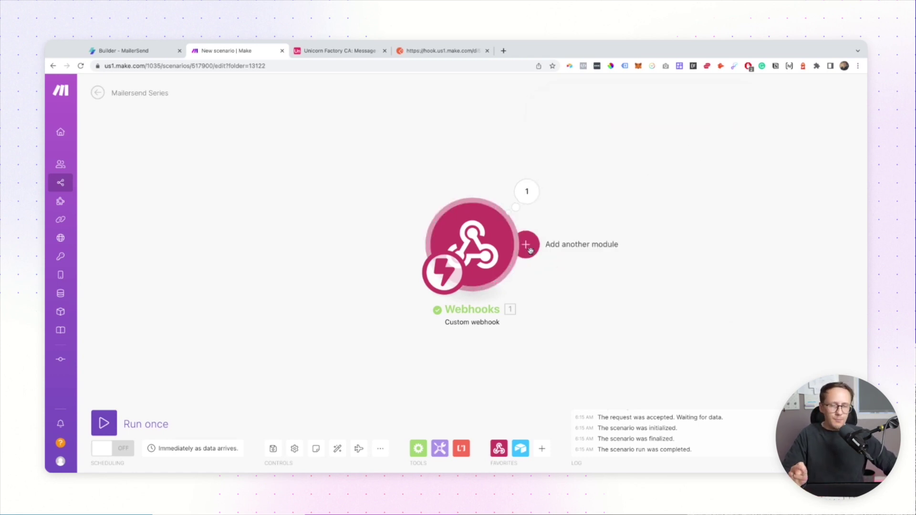
- Add a MailerSend Send an Email module following the webhook via the 'mailersend' search
click(531, 250)
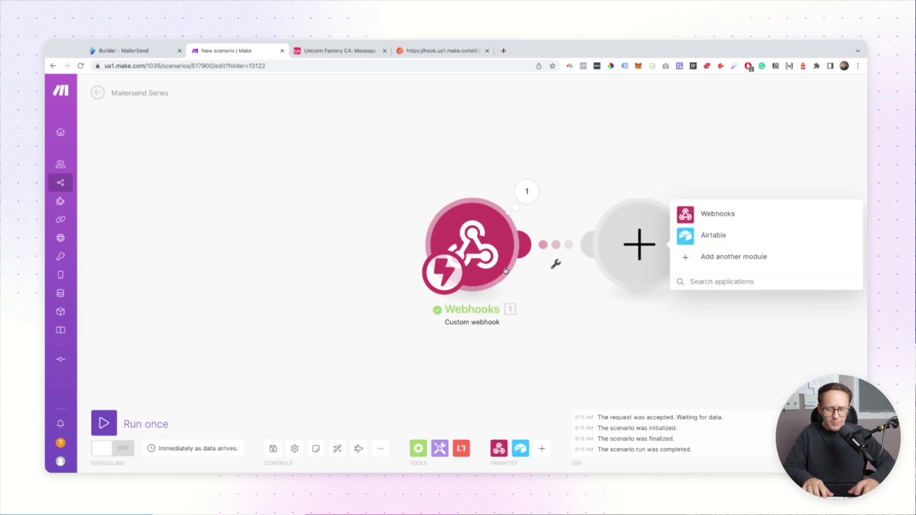
text(mailersend)
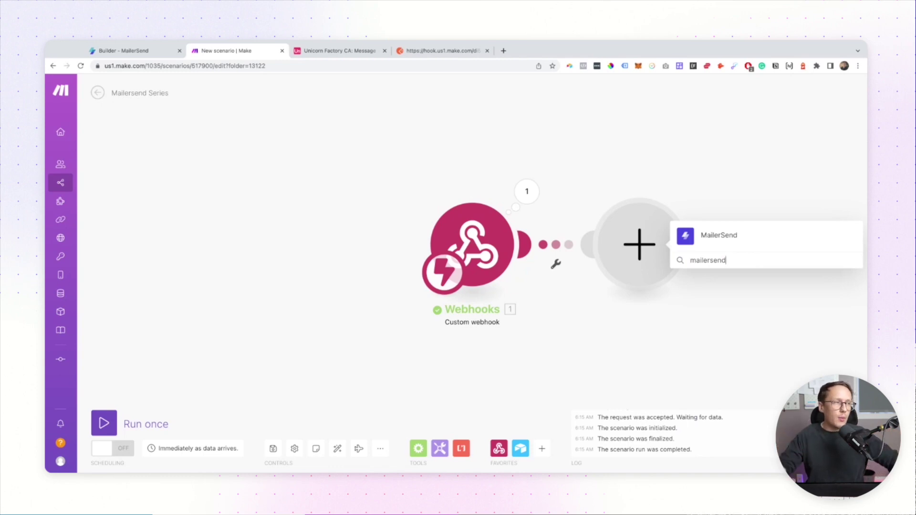
click(769, 233)
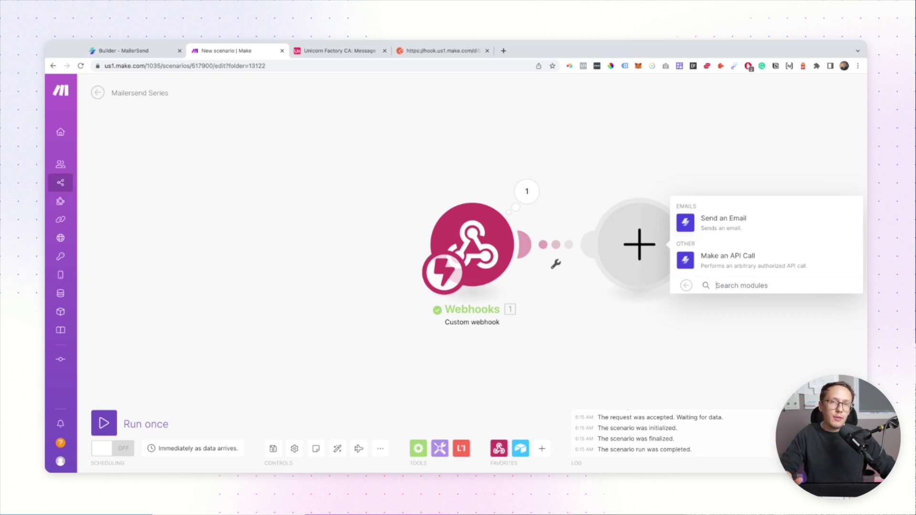
click(723, 222)
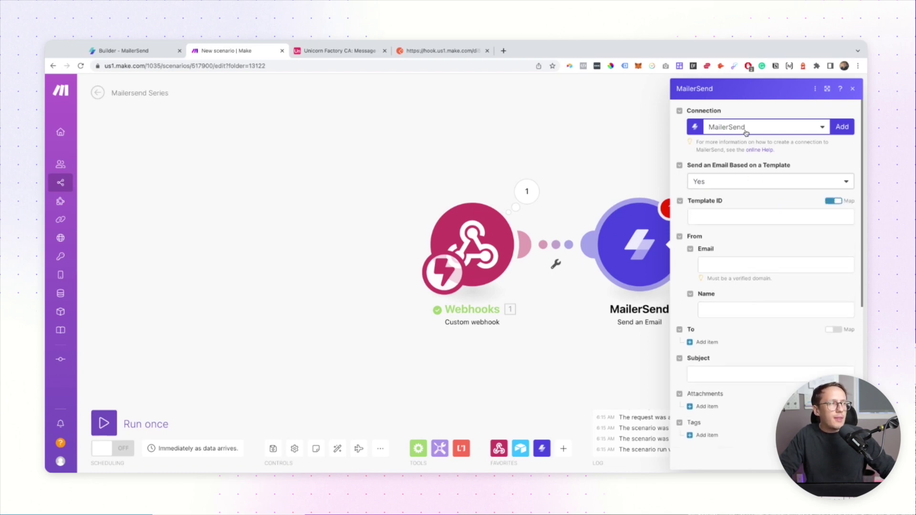
- Pick the TEST - Job Listing Email template from the Template ID list
click(826, 204)
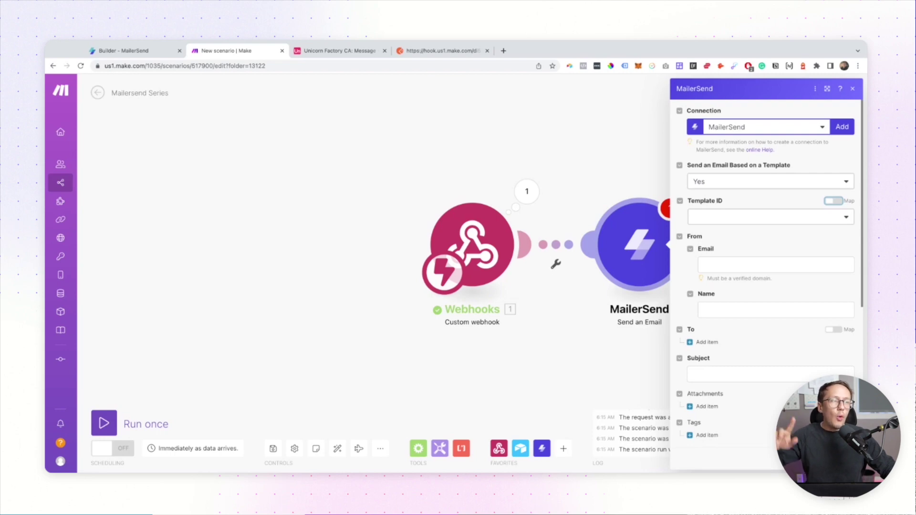
click(719, 220)
scroll(744, 356, down, 5)
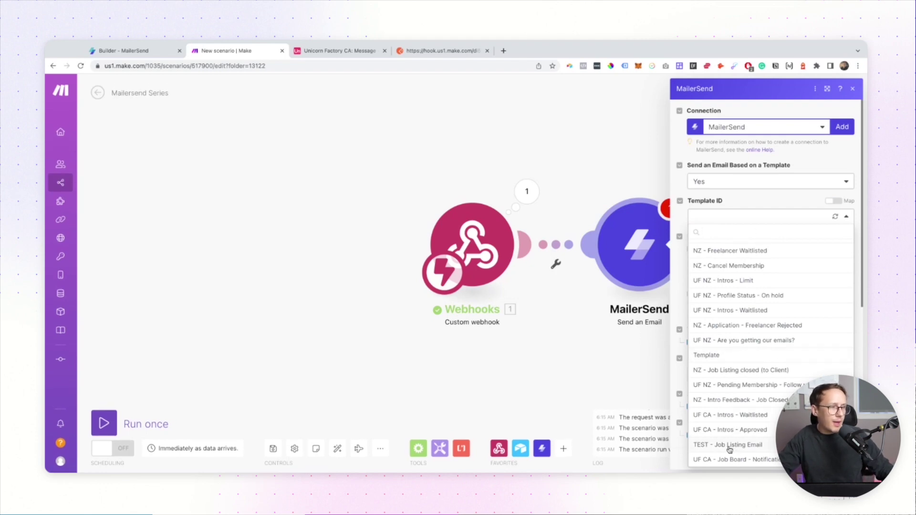
click(729, 446)
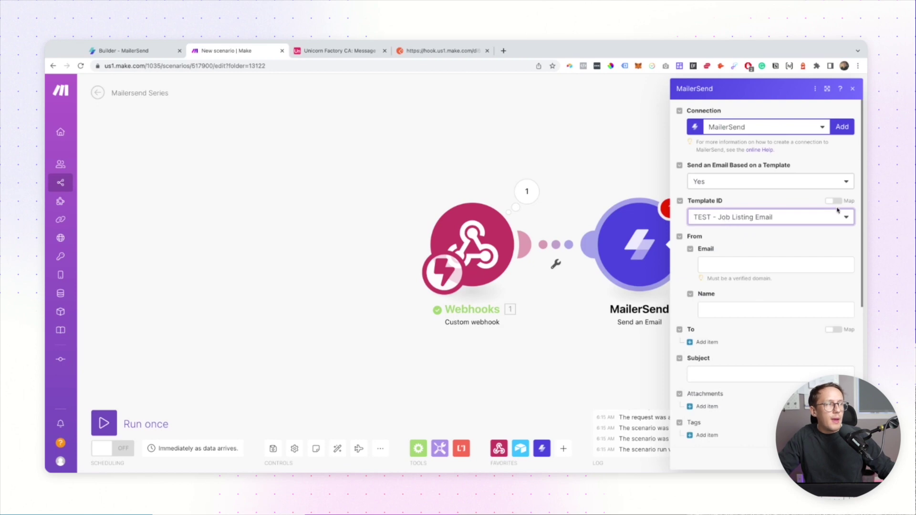
- Switch Template ID to a directly entered value and go to the MailerSend template builder
click(835, 202)
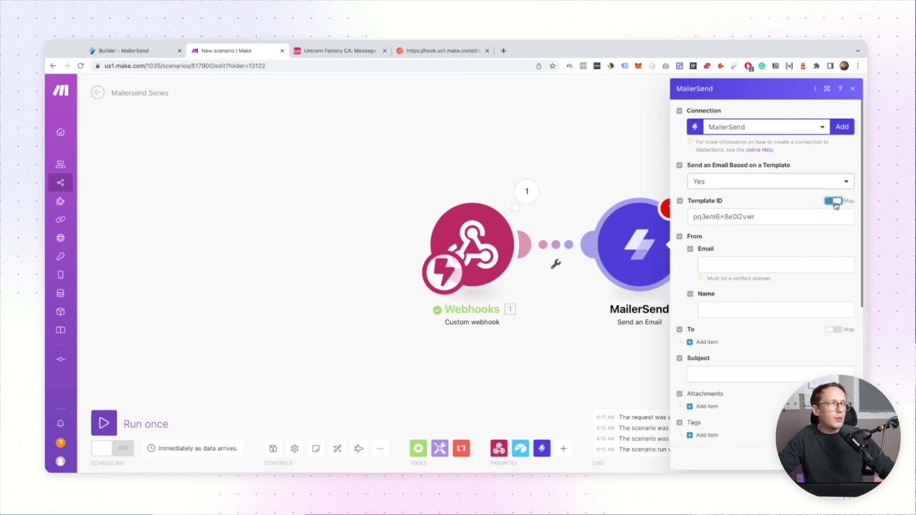
double_click(786, 213)
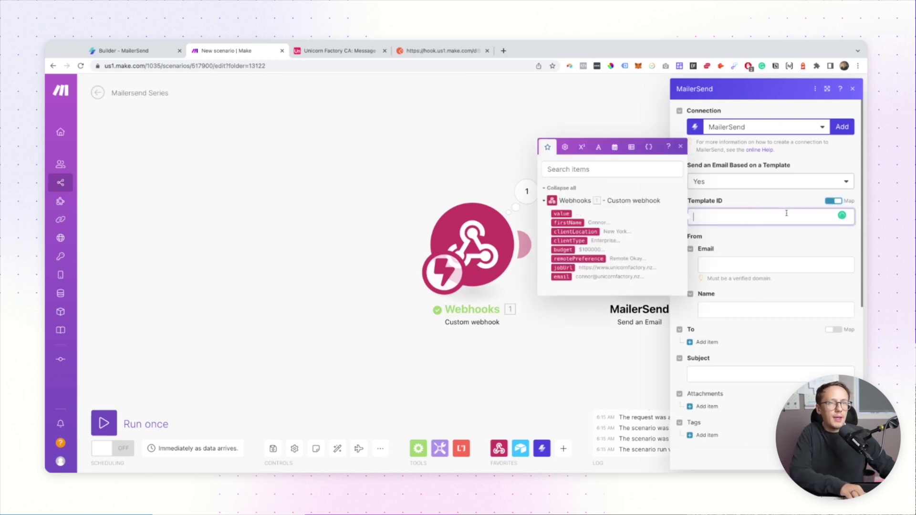
click(136, 51)
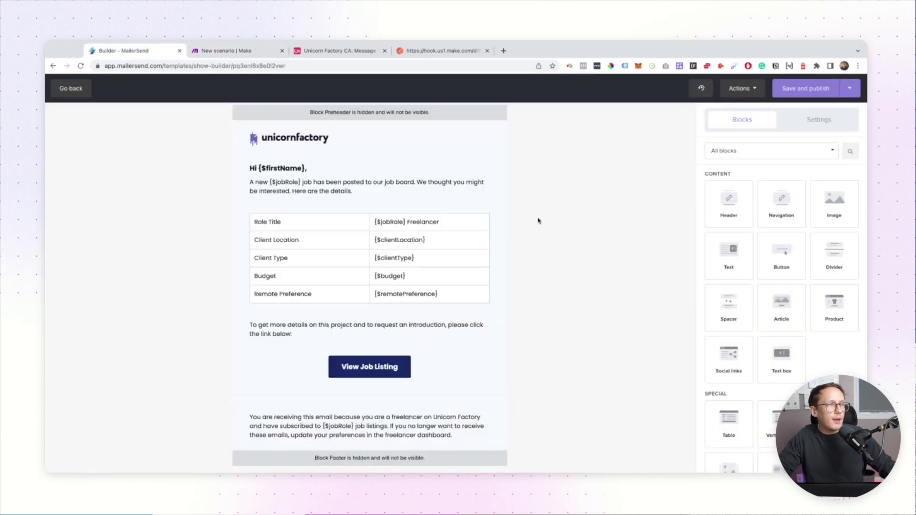
- Save and publish the TEST - Job Listing Email template and select its Template ID
click(805, 88)
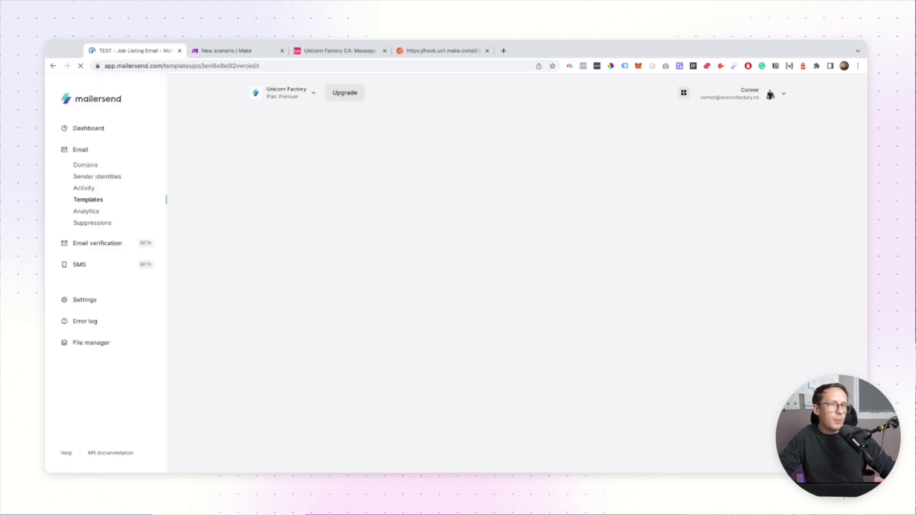
double_click(735, 274)
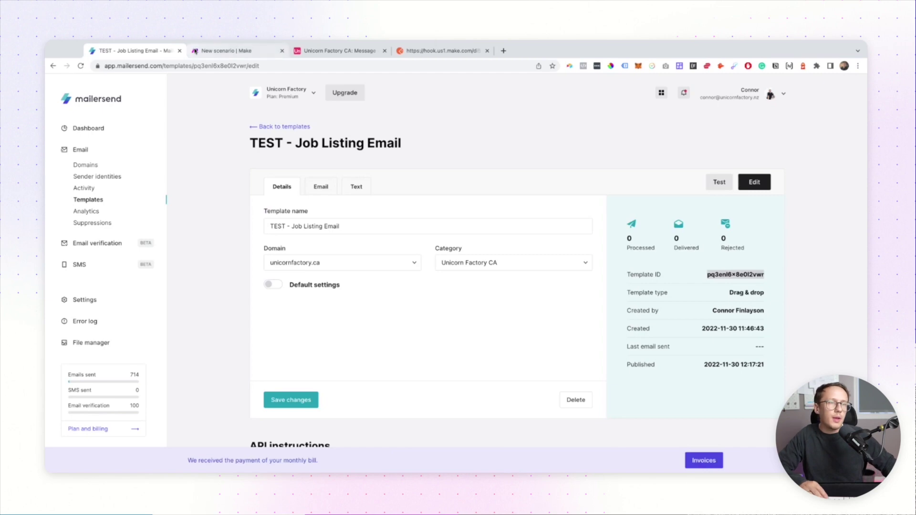
click(224, 50)
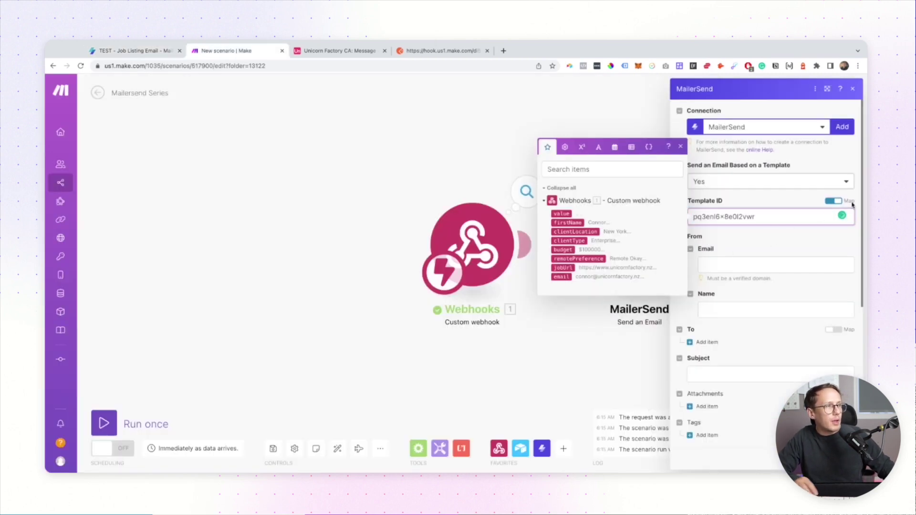
- Switch Template ID back to the dropdown showing TEST - Job Listing Email
click(834, 201)
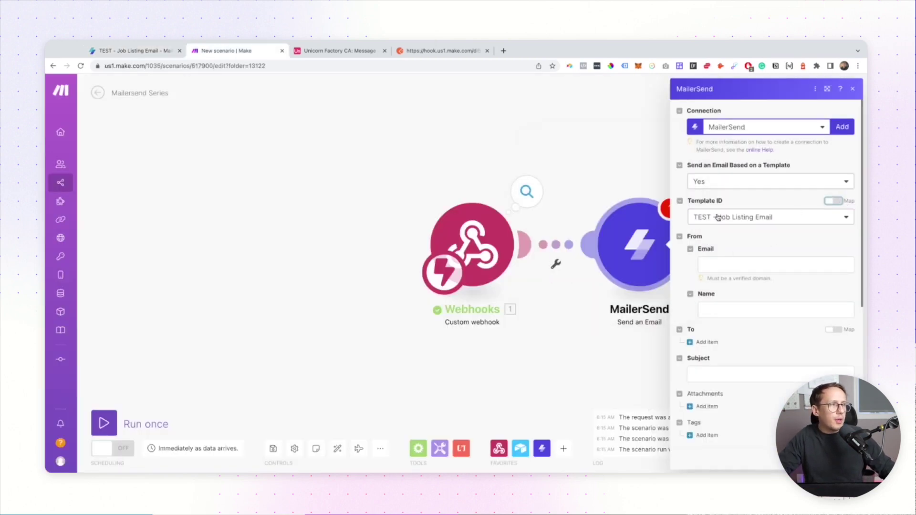
scroll(718, 218, down, 3)
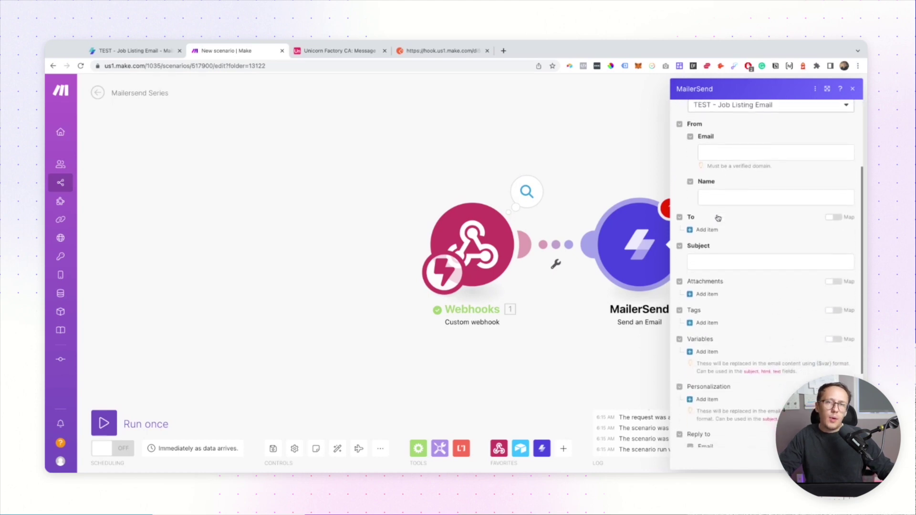
scroll(769, 274, up, 1)
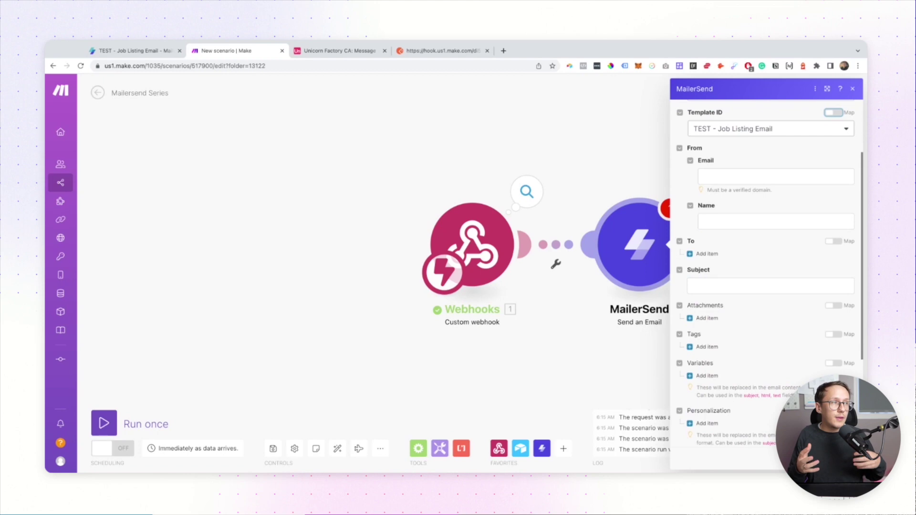
- Enter the sender e-mail on the unicornfactory.ca domain and sender name 'Unicorn Factory'
click(716, 178)
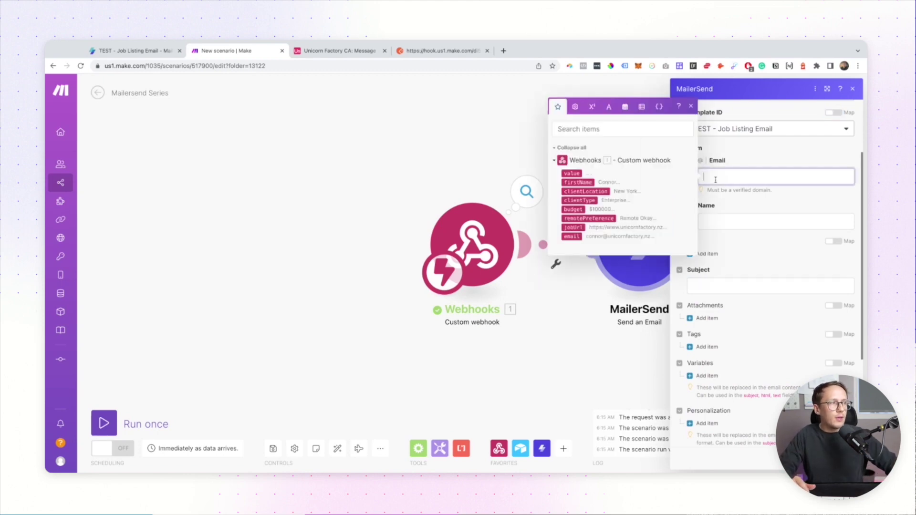
click(738, 160)
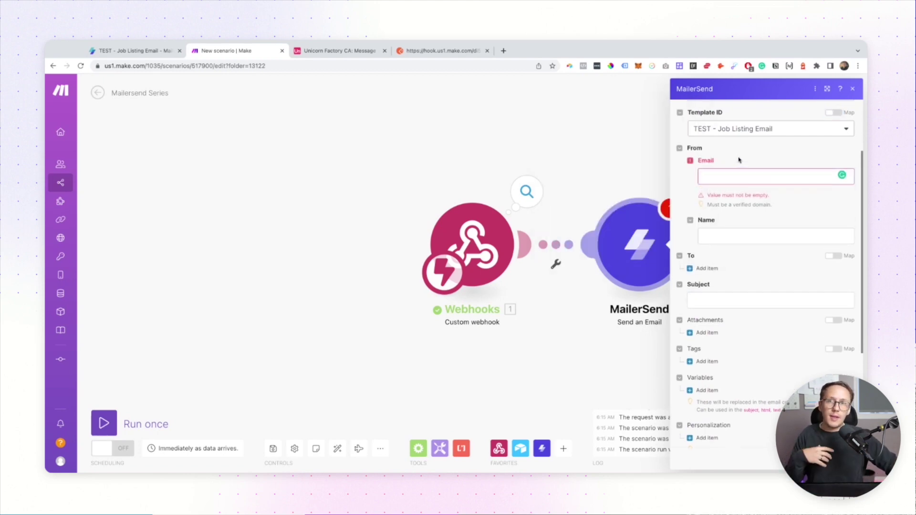
click(710, 176)
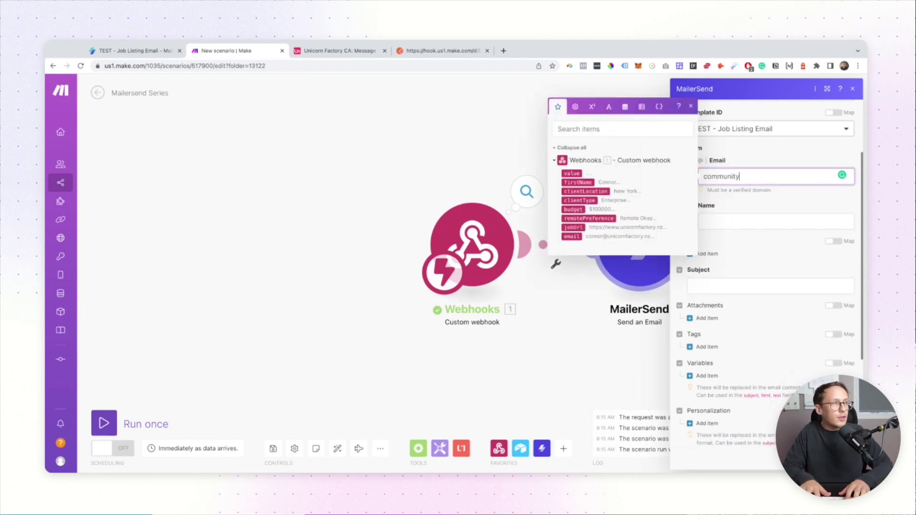
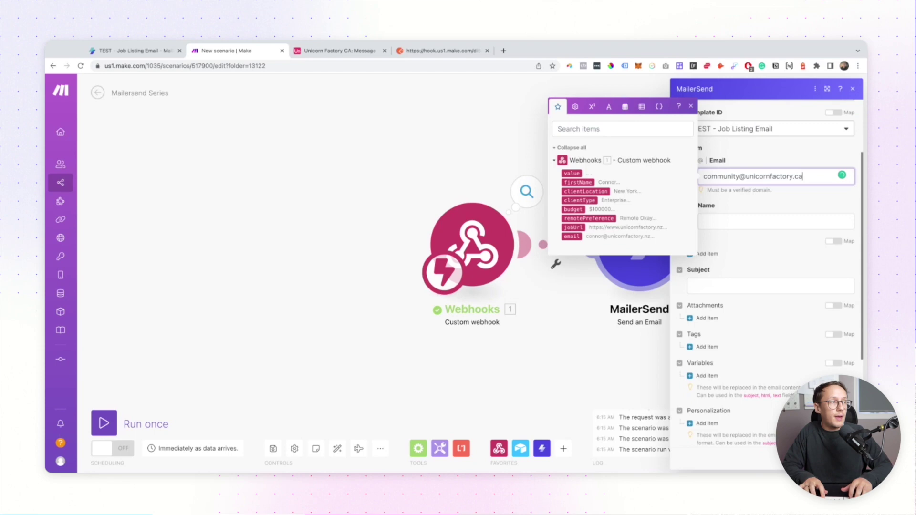
key(Tab)
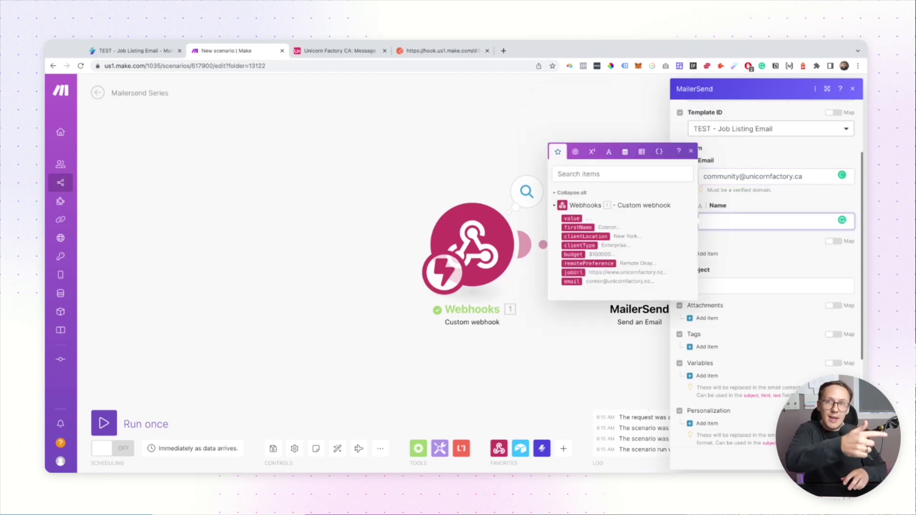
text(Unicorn Factory)
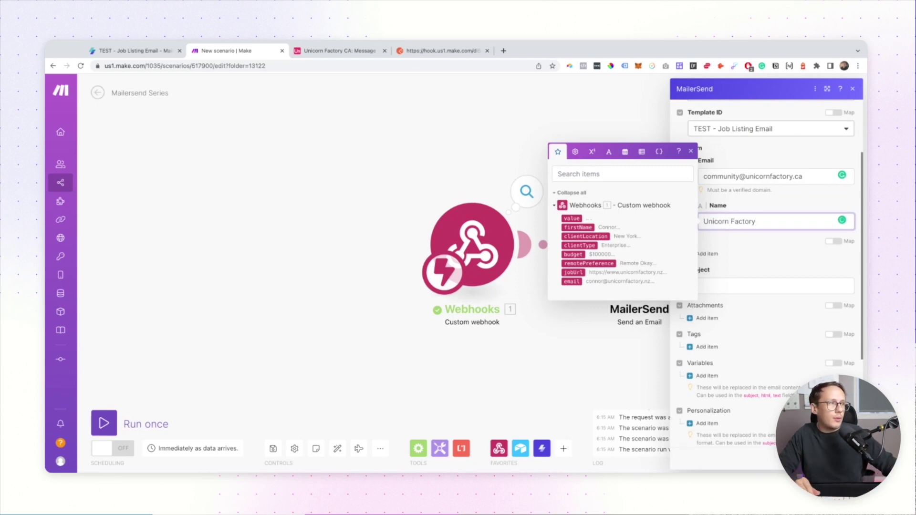
click(690, 151)
- Add a To recipient whose Email maps to the webhook's email value, leaving Name empty
click(694, 284)
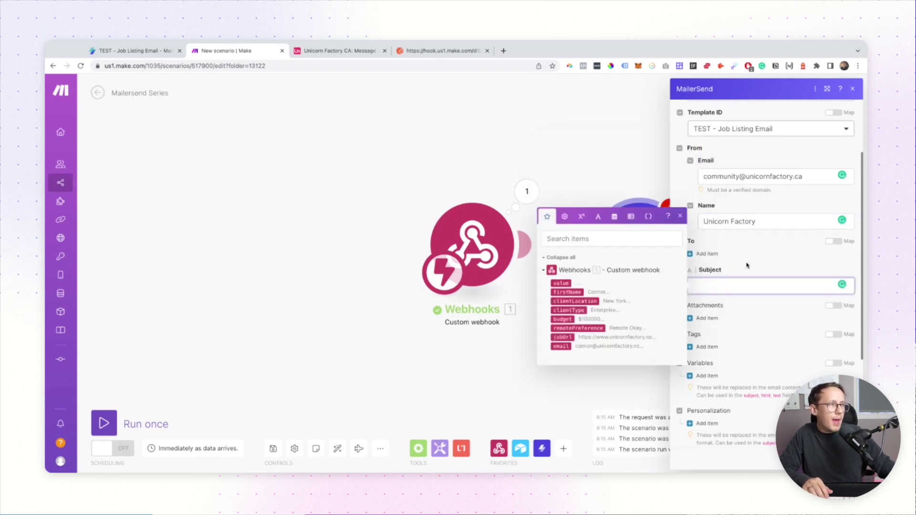
click(794, 244)
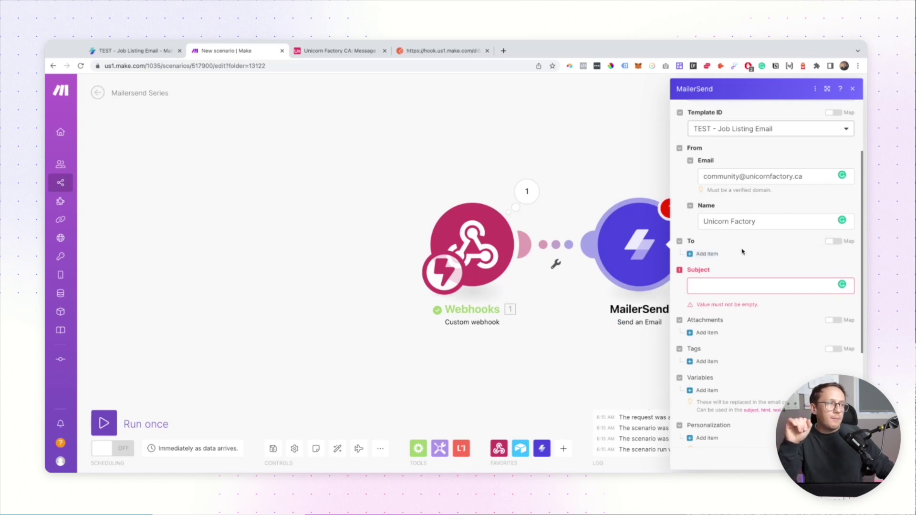
click(702, 258)
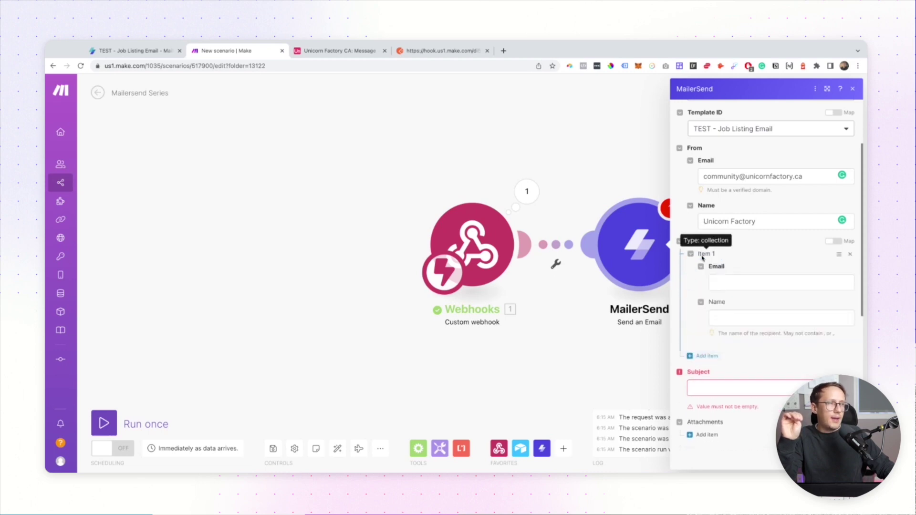
scroll(704, 255, down, 1)
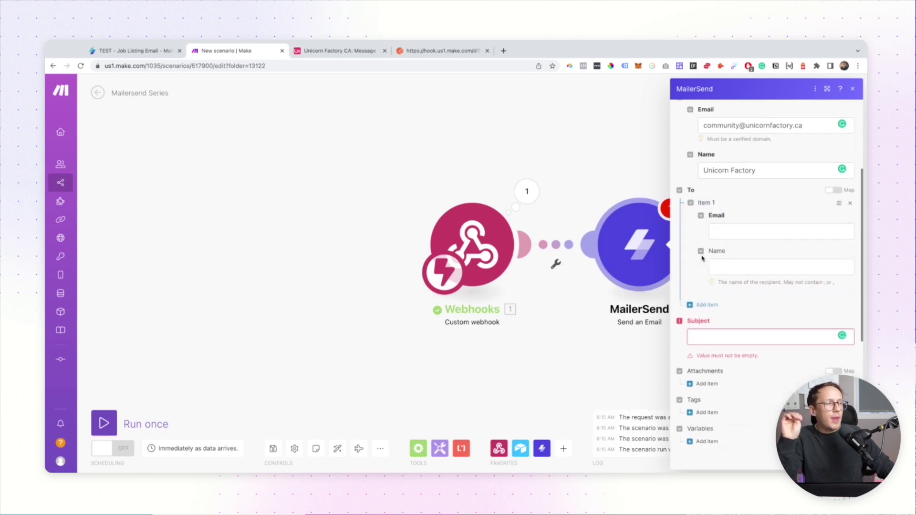
click(724, 234)
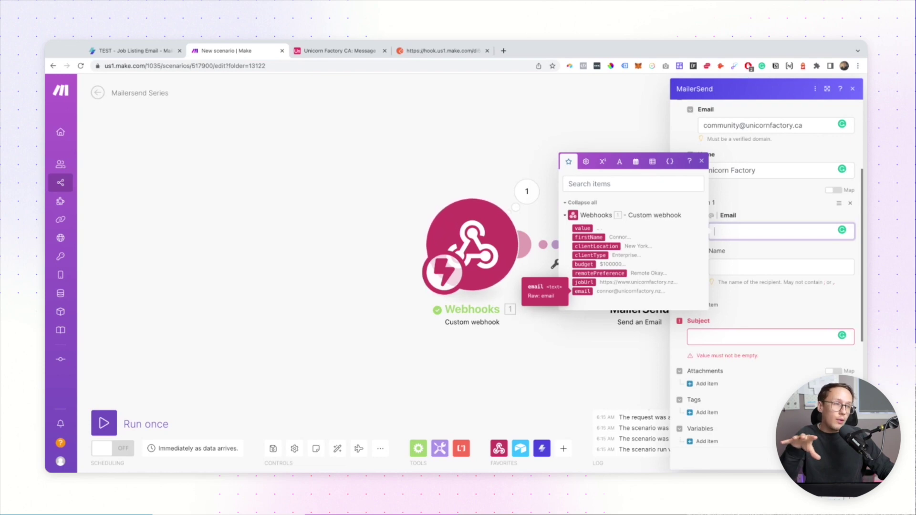
click(583, 291)
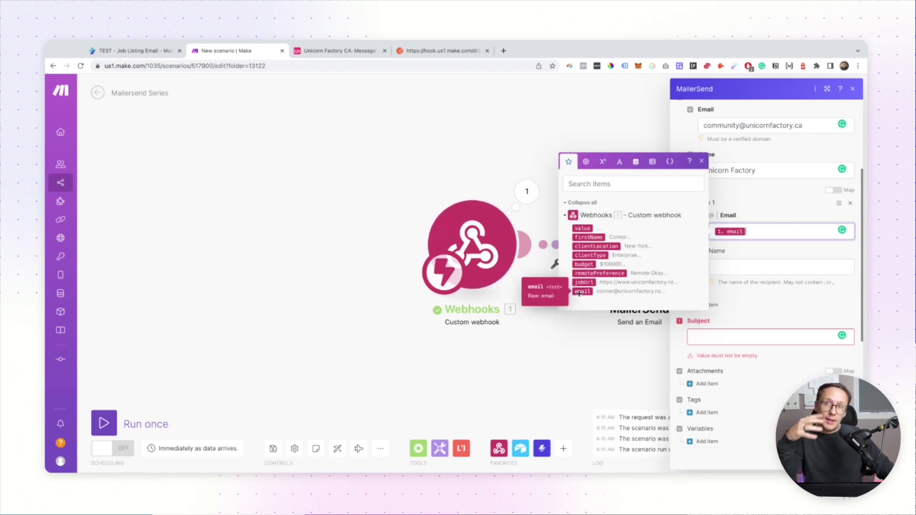
click(753, 249)
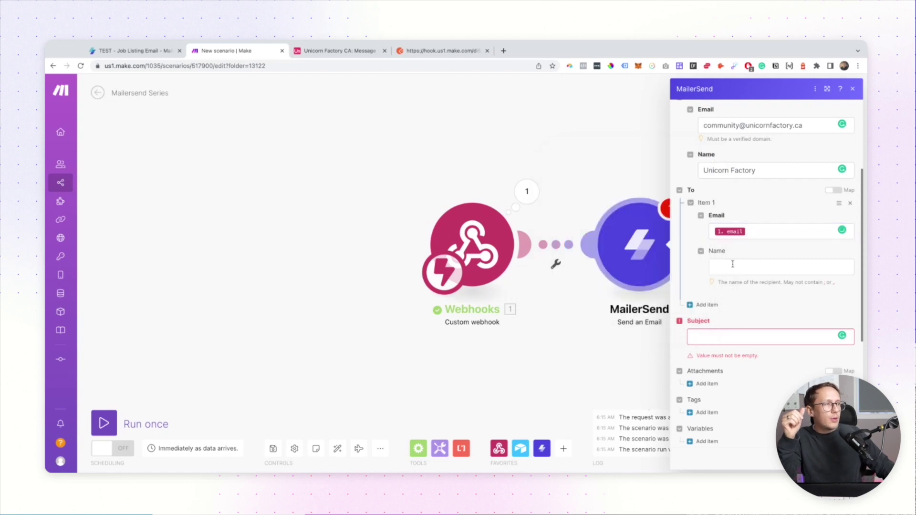
click(733, 264)
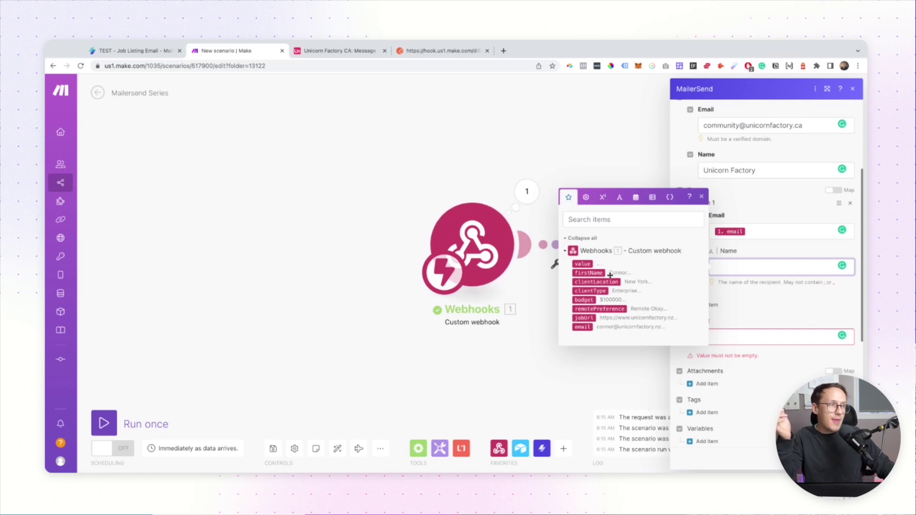
click(789, 255)
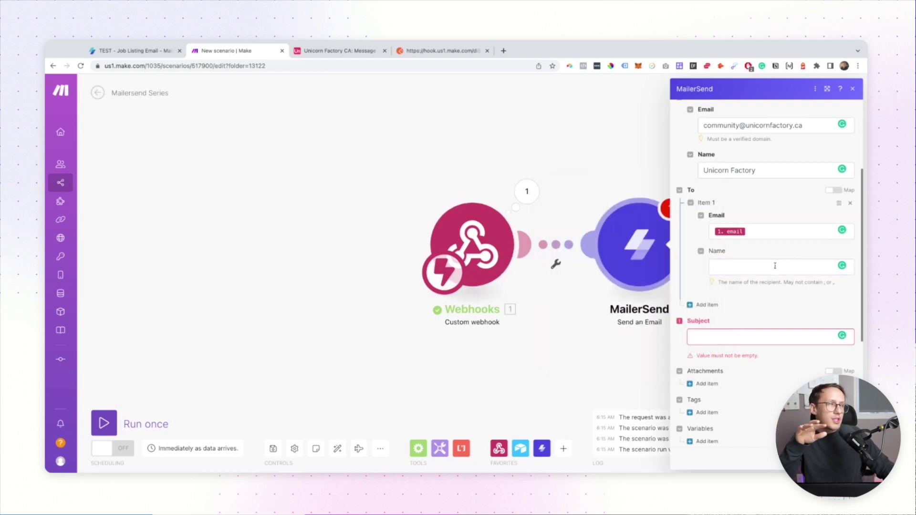
scroll(774, 265, down, 1)
scroll(758, 262, down, 1)
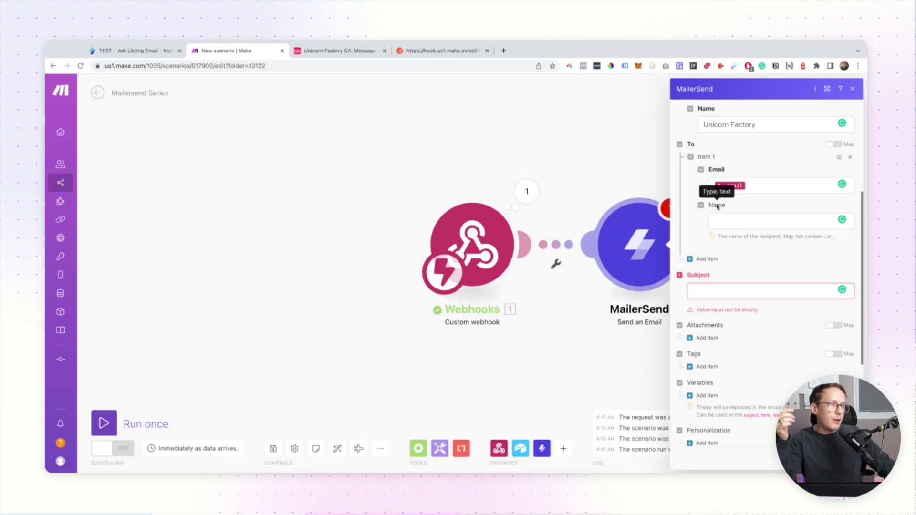
scroll(706, 258, down, 2)
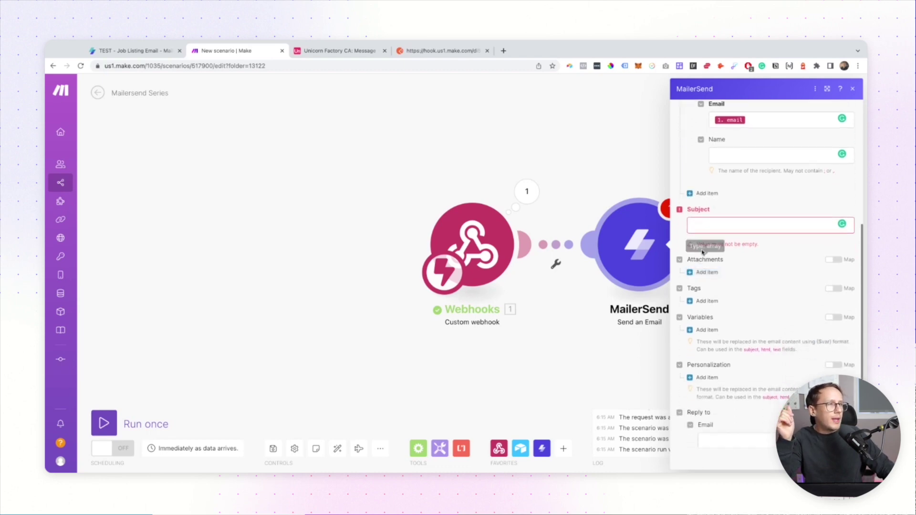
- Write the Subject '🔥 New Job Listing for you, {firstName}!' with firstName mapped from the webhook
click(711, 226)
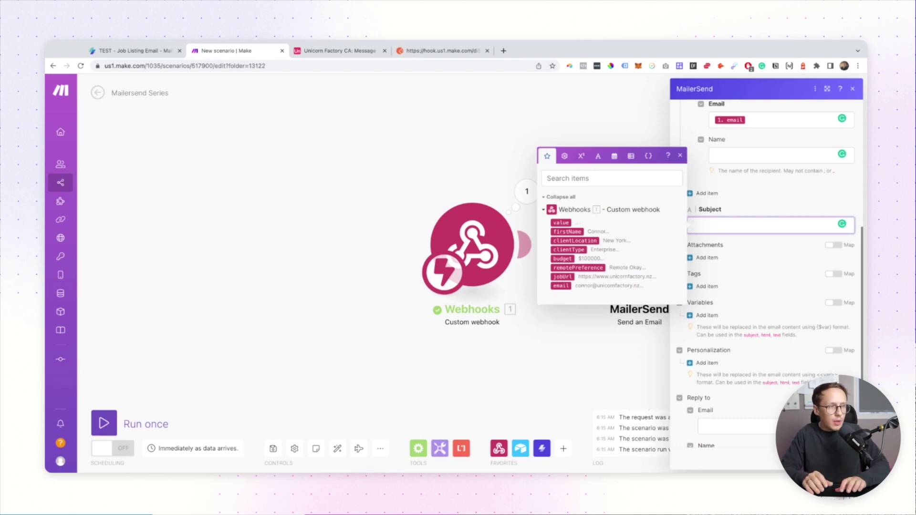
text(New Jb)
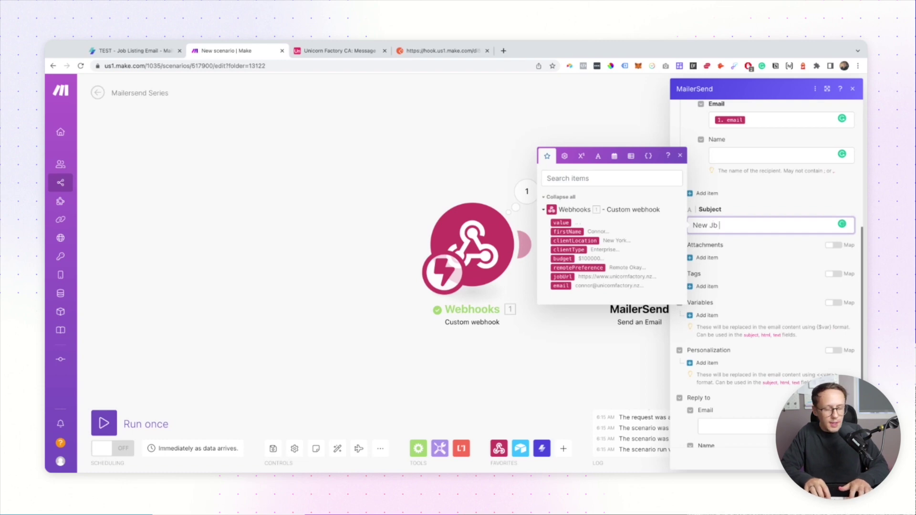
key(BackSpace)
text(ob)
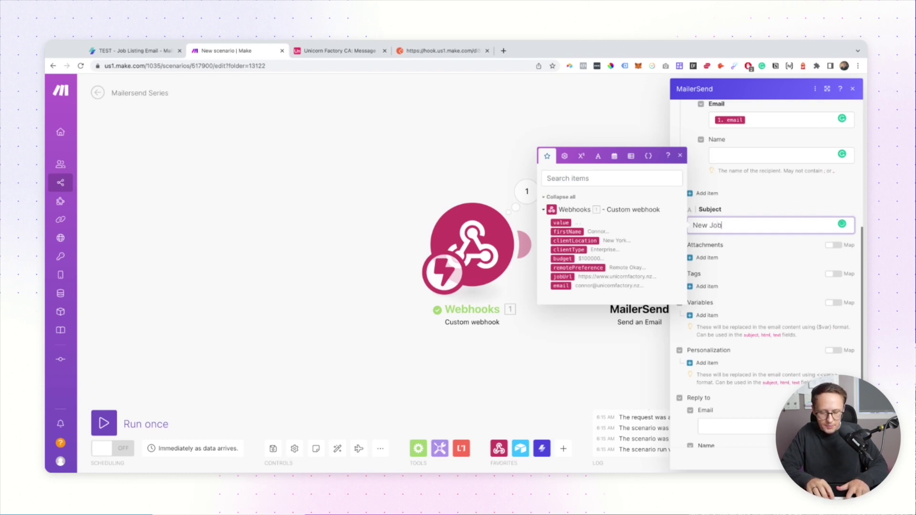
text( Listing for you)
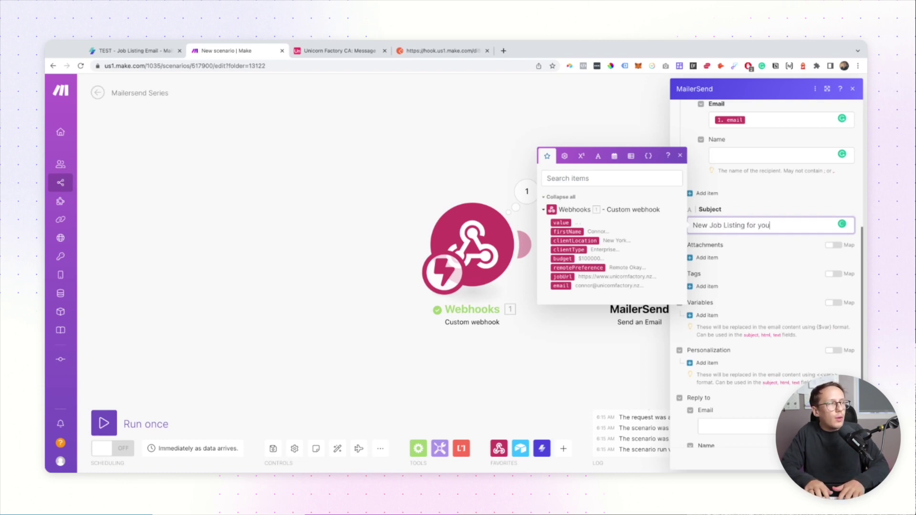
text(,)
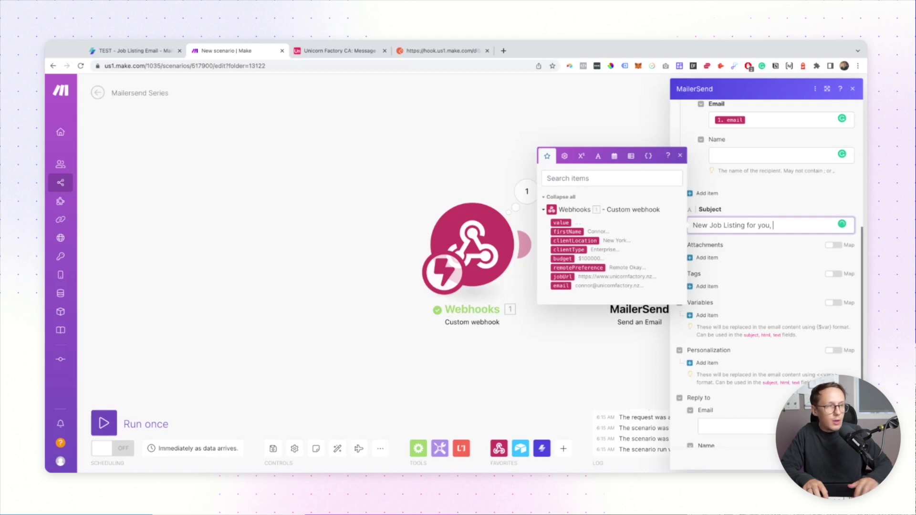
click(578, 231)
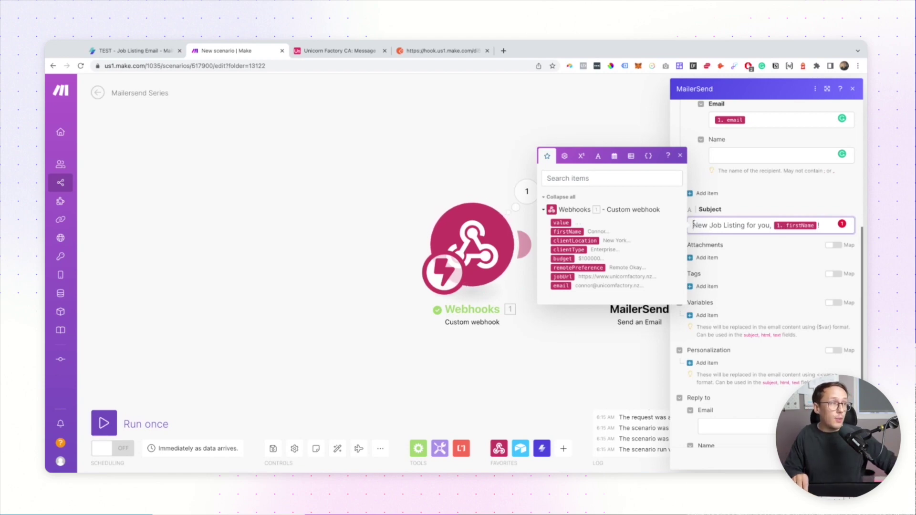
click(688, 224)
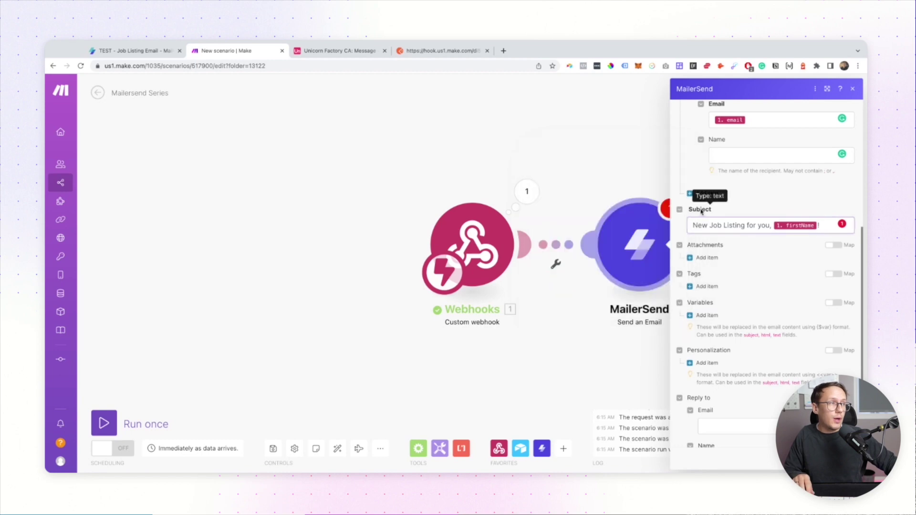
click(691, 224)
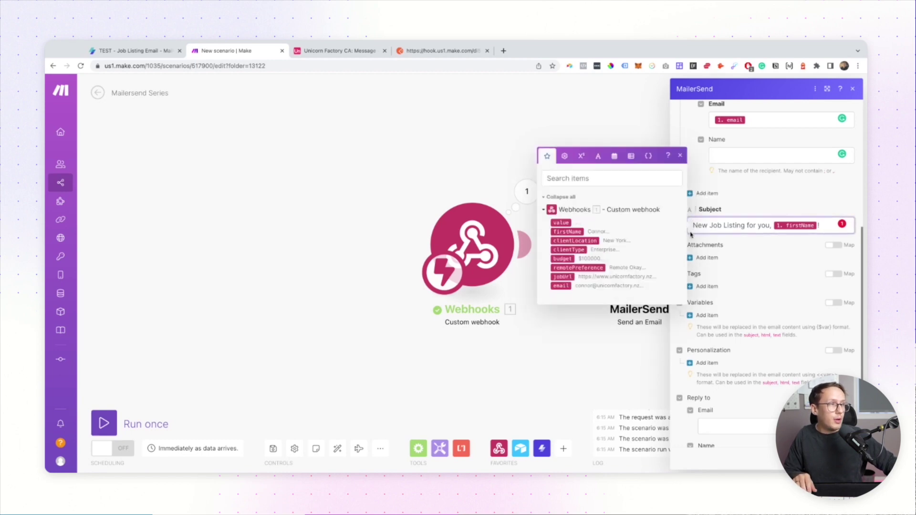
text(🔥)
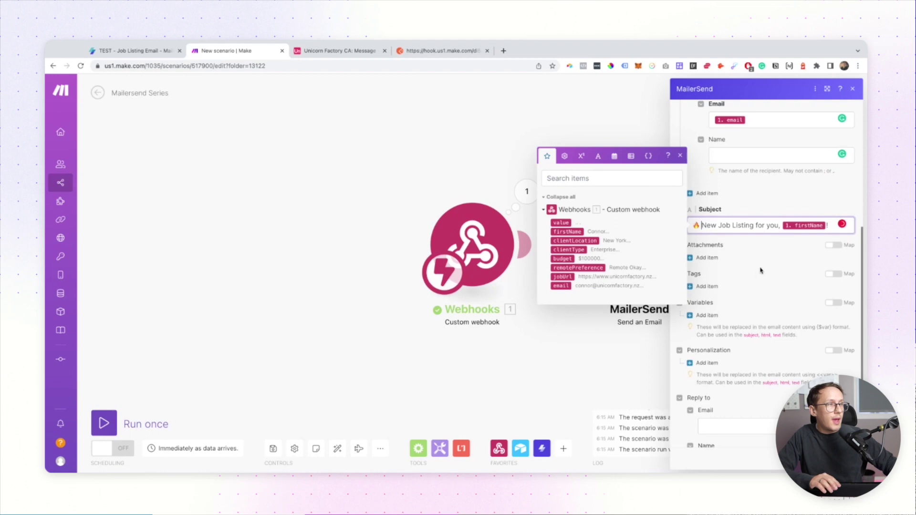
click(751, 238)
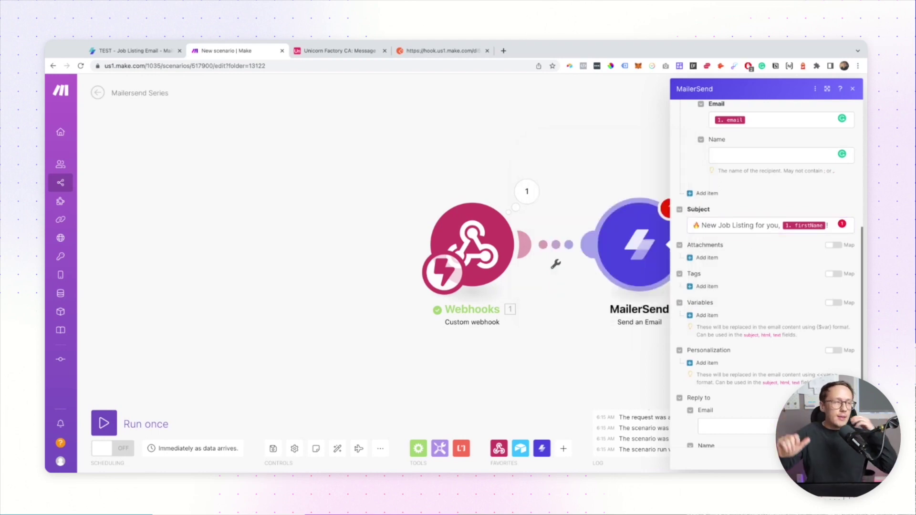
- Add a template variable item whose Email maps to the webhook's email
scroll(724, 263, down, 2)
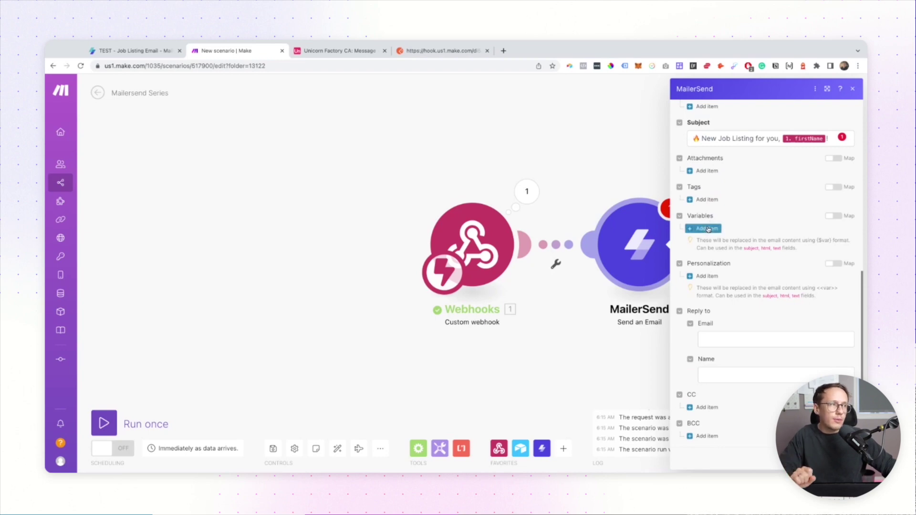
click(703, 228)
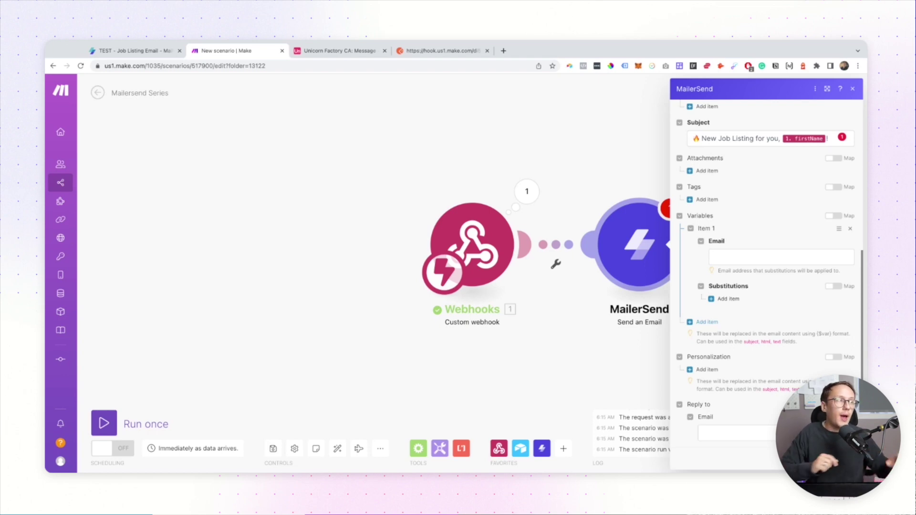
click(744, 257)
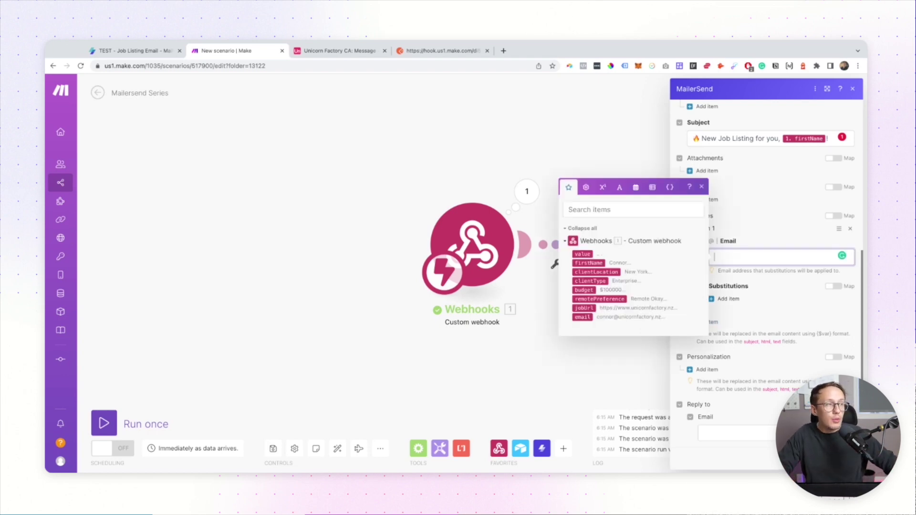
click(582, 317)
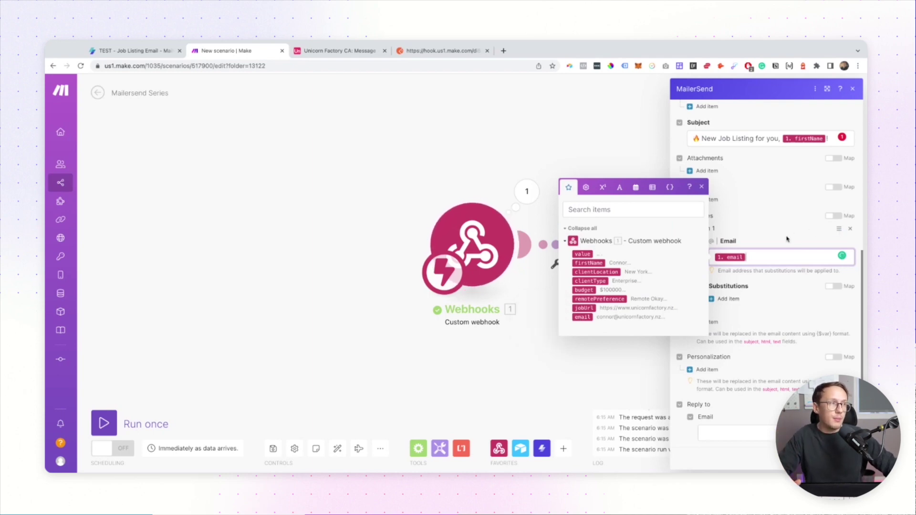
click(745, 257)
- Add a blank substitution to the variable, then go to the MailerSend template
scroll(736, 258, up, 4)
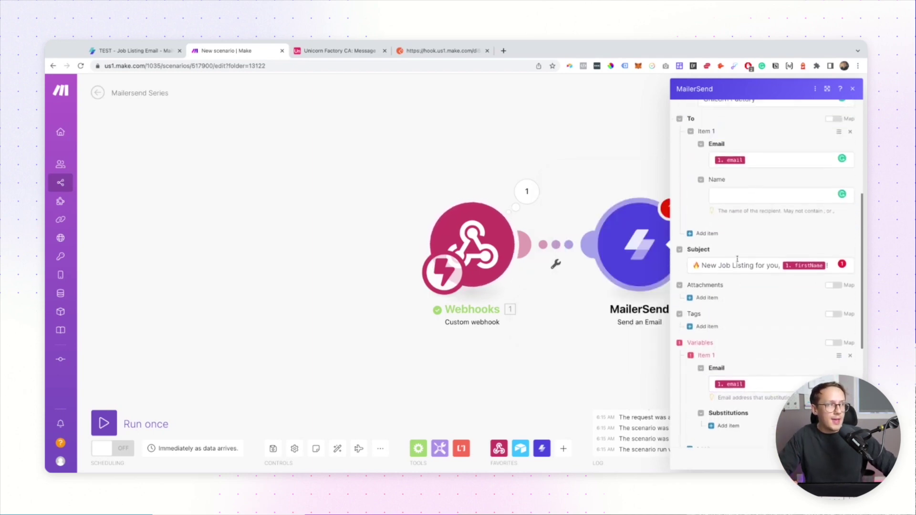
scroll(726, 215, down, 3)
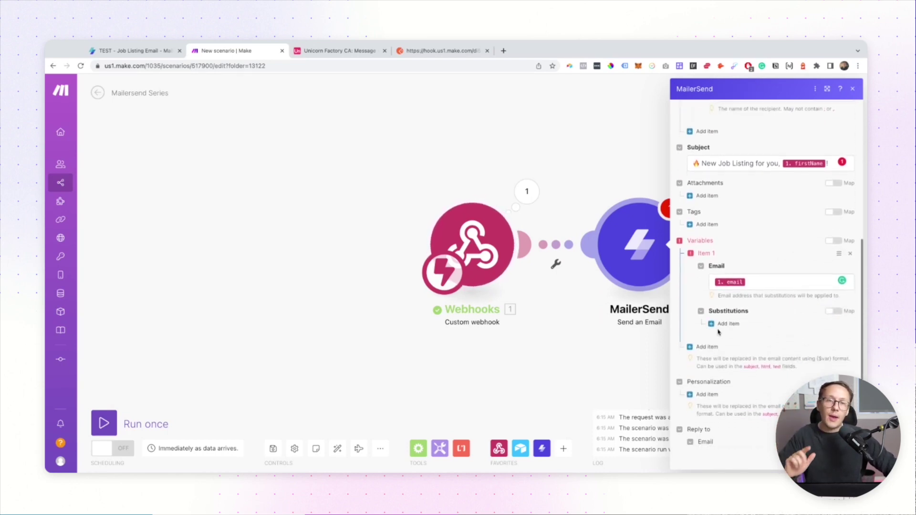
scroll(725, 324, down, 1)
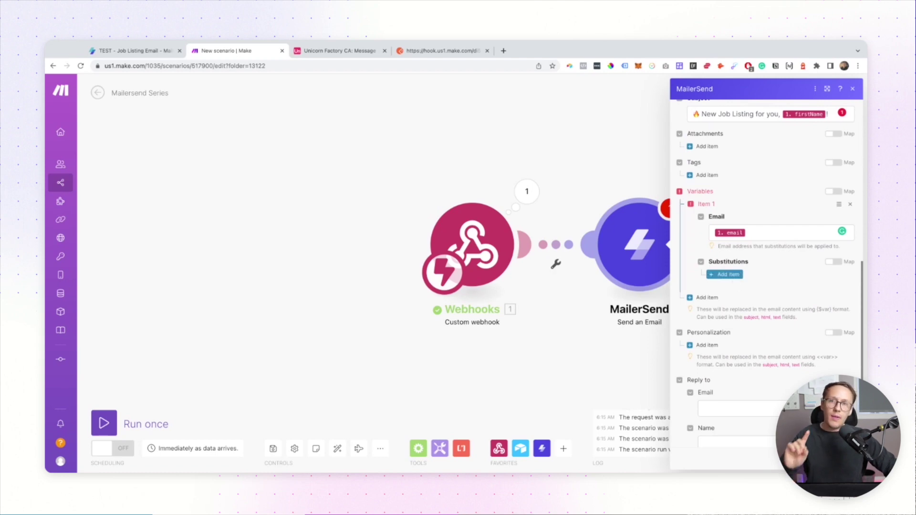
click(725, 274)
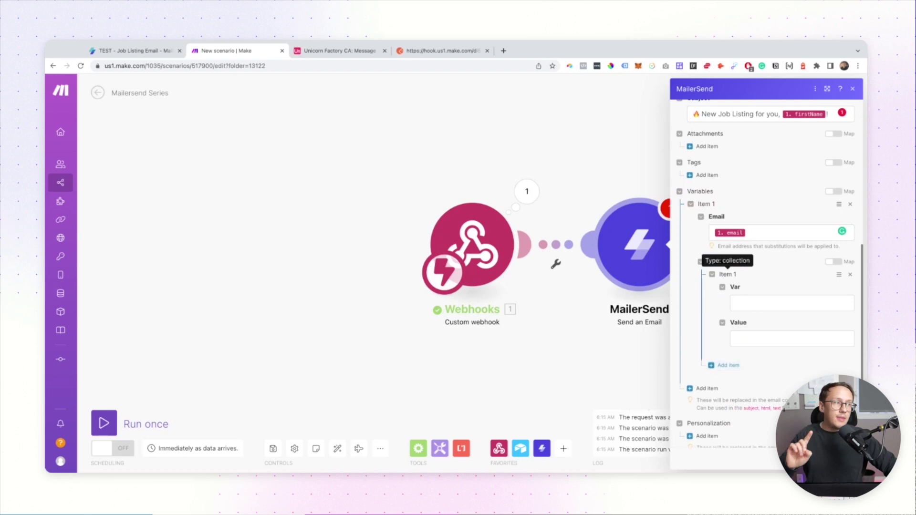
click(739, 301)
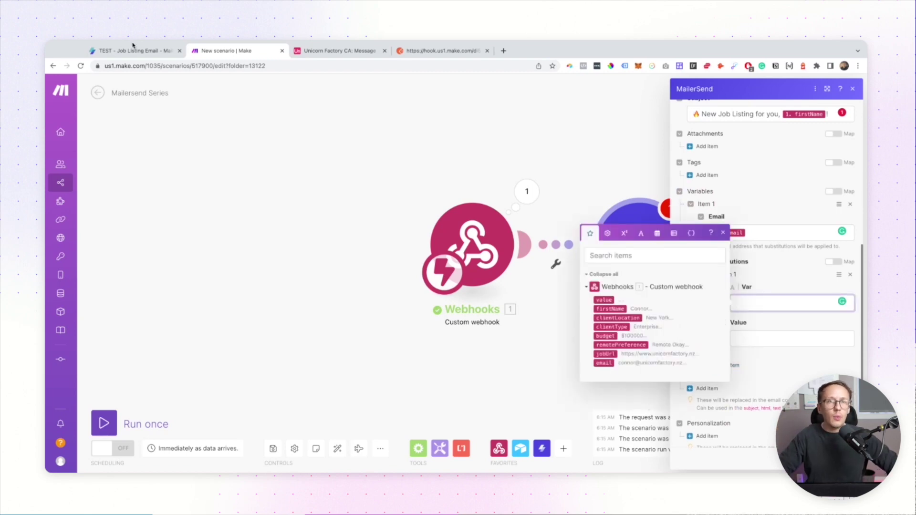
click(135, 50)
- Copy firstName from the template greeting into the substitution's Var field in Make
click(756, 184)
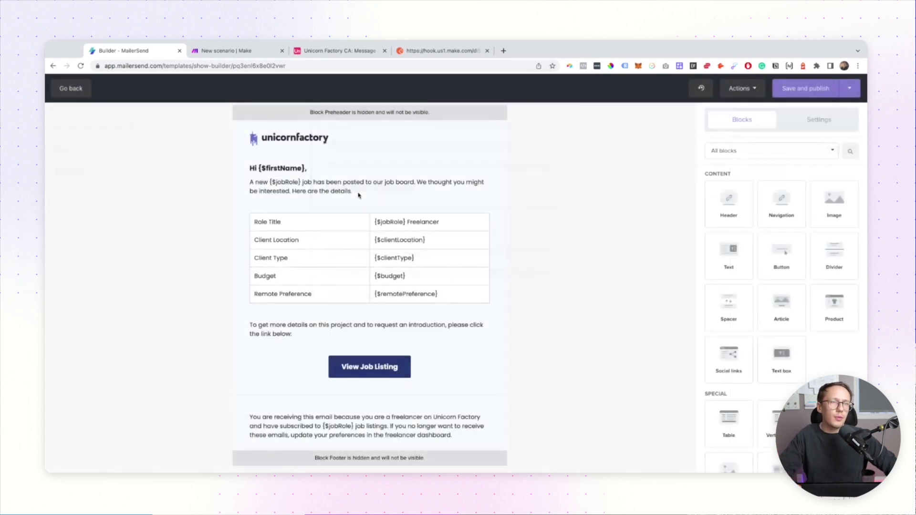
drag(300, 168, 267, 169)
key(ctrl+c)
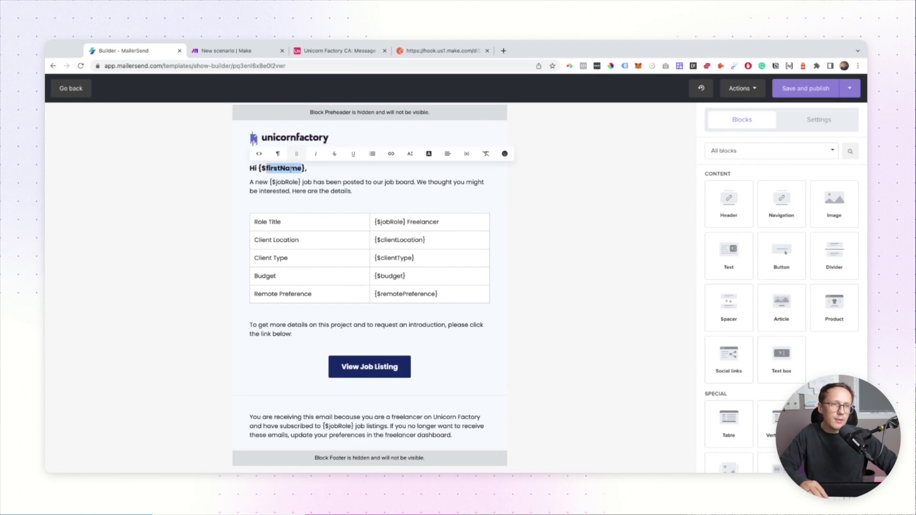
click(340, 50)
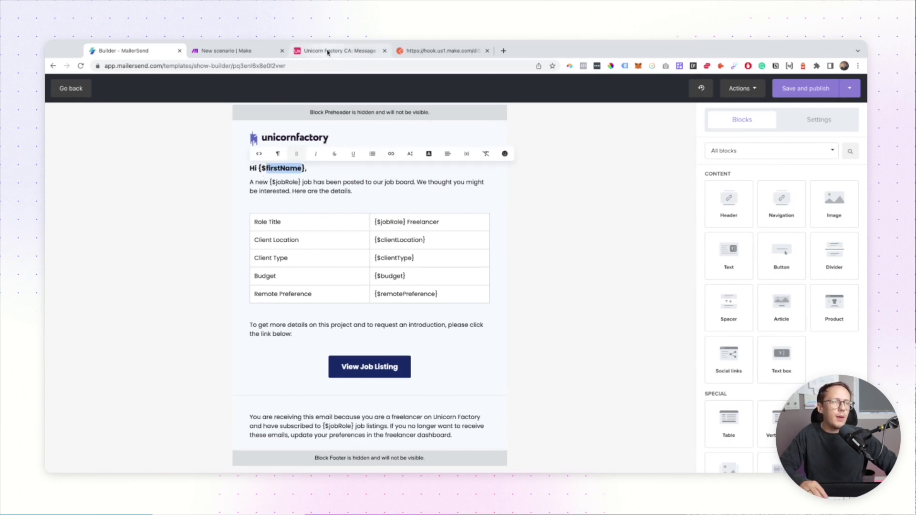
click(260, 49)
key(ctrl+v)
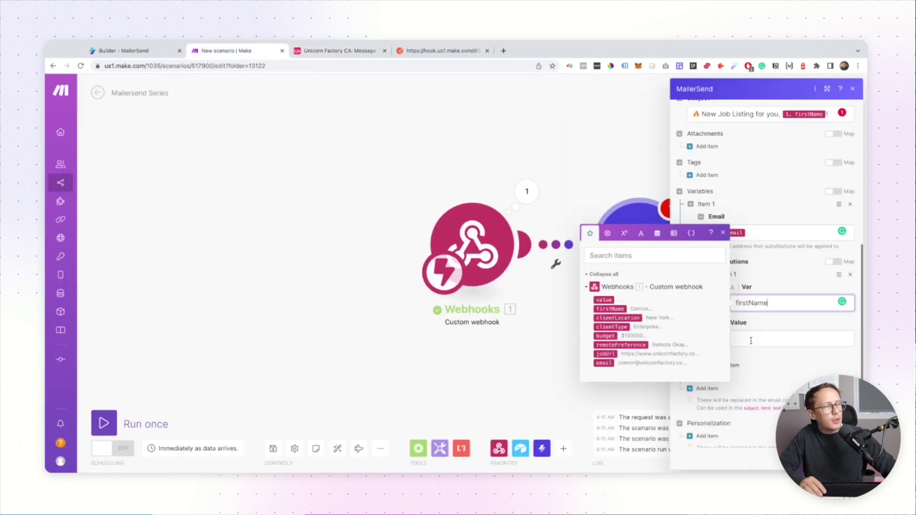
- Map the webhook's firstName as the first substitution's Value
click(752, 334)
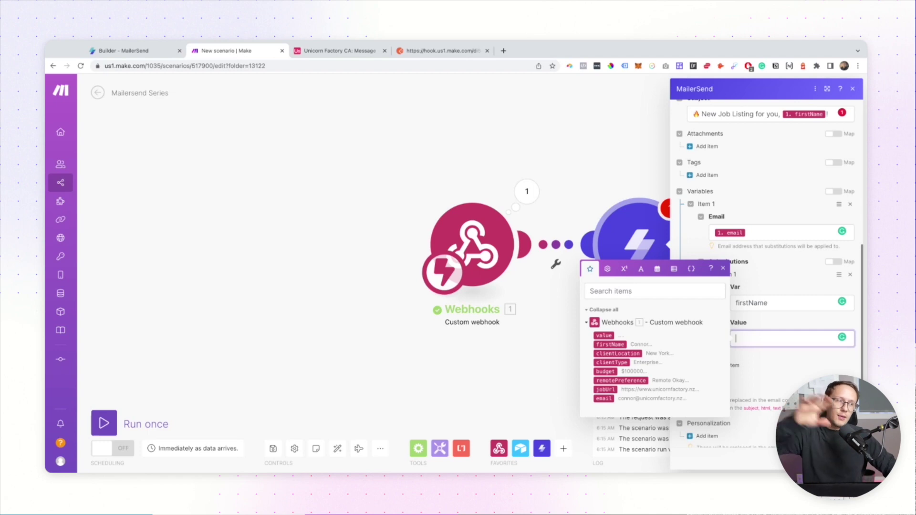
click(609, 344)
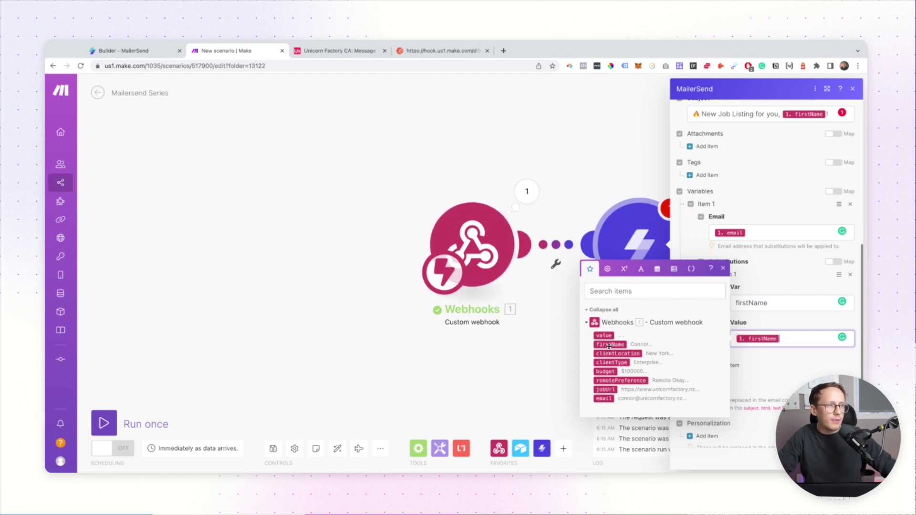
click(789, 365)
scroll(788, 365, down, 3)
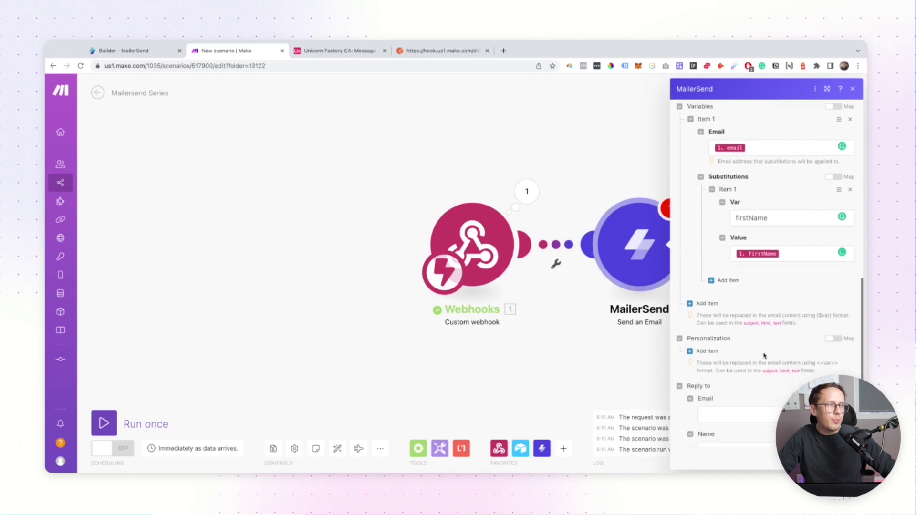
- Add a second substitution and copy the jobRole placeholder from the MailerSend template intro
click(728, 281)
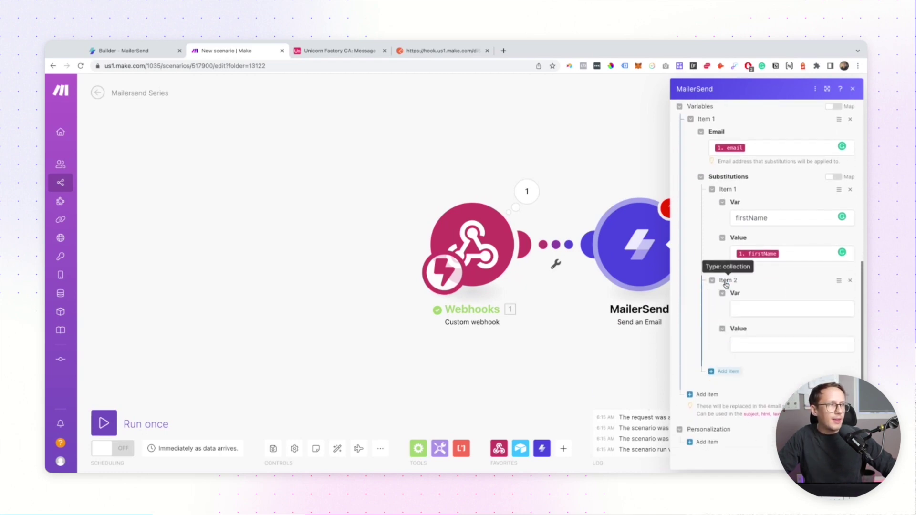
click(744, 308)
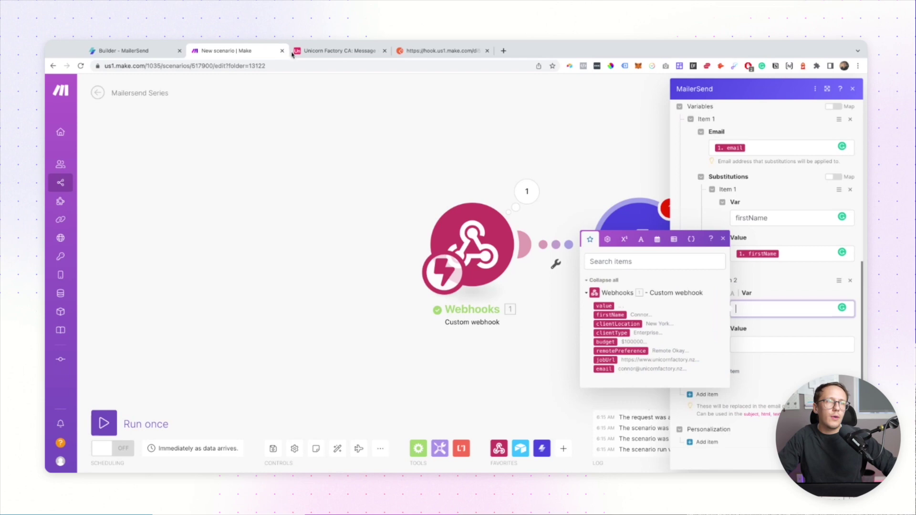
click(163, 53)
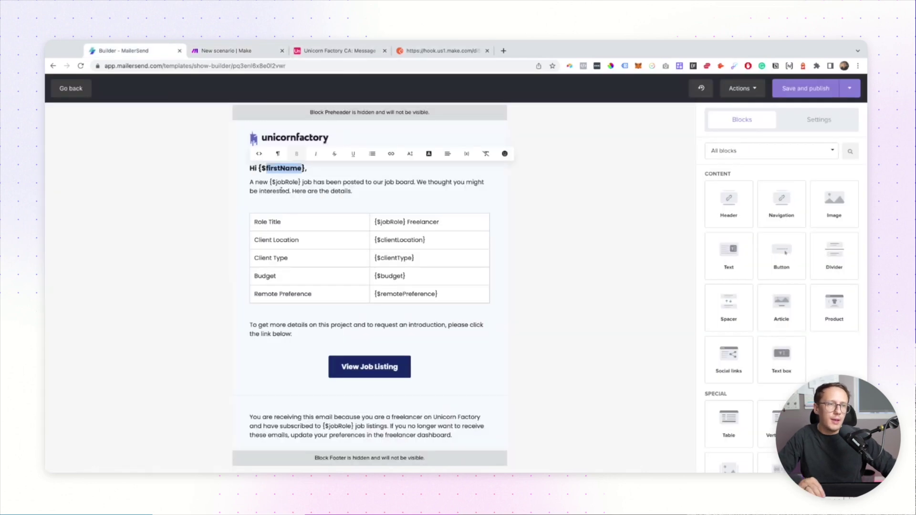
drag(299, 182, 275, 182)
key(super+c)
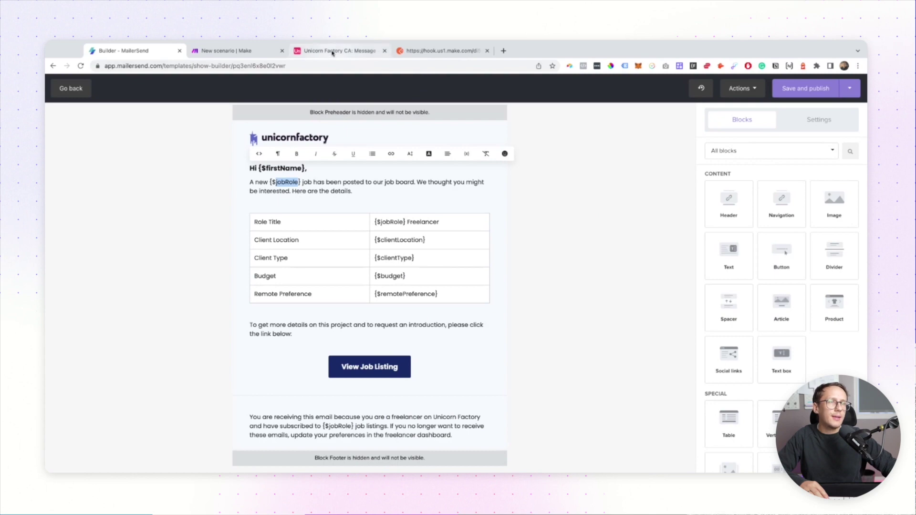
click(262, 52)
- Paste jobRole as the second substitution's Var and start entering 'Social Media Marketing' as its Value
key(super+v)
click(760, 340)
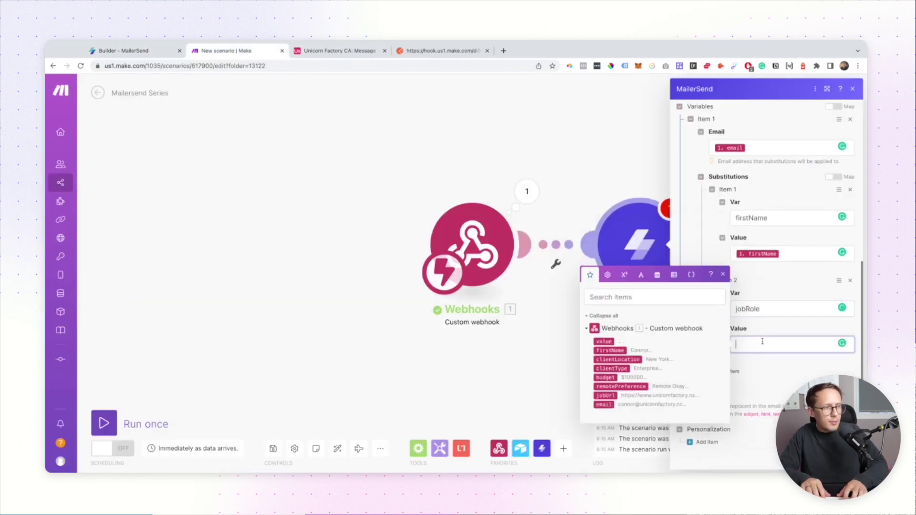
text(Social Media Marketing)
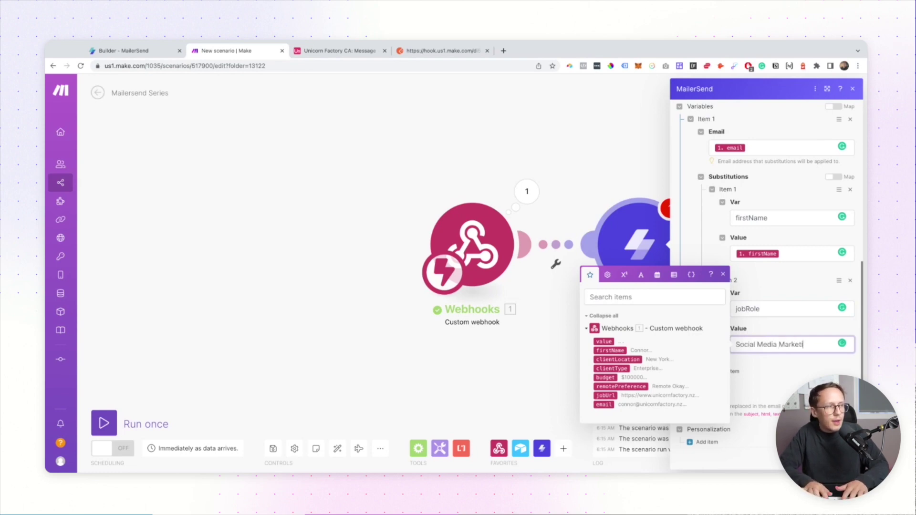
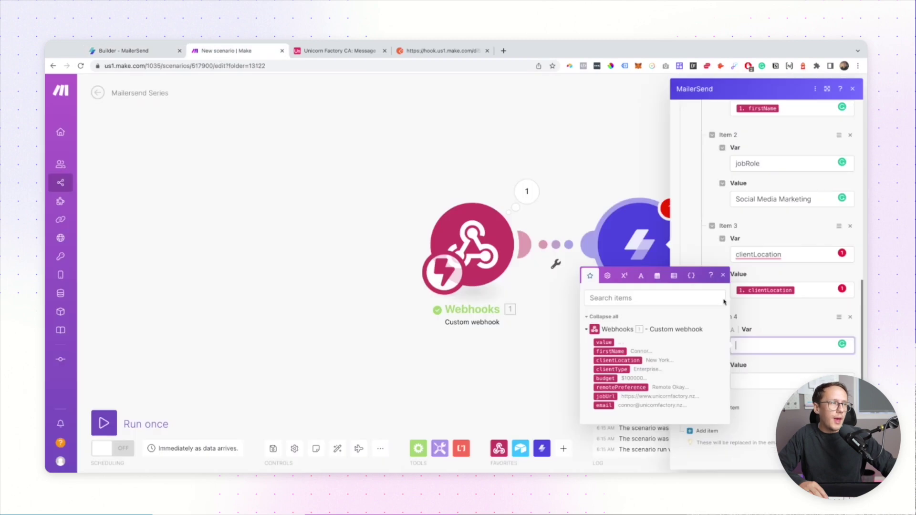
- Name Item 4 clientType and map the webhook's clientType field as its value
text(clientType)
click(772, 375)
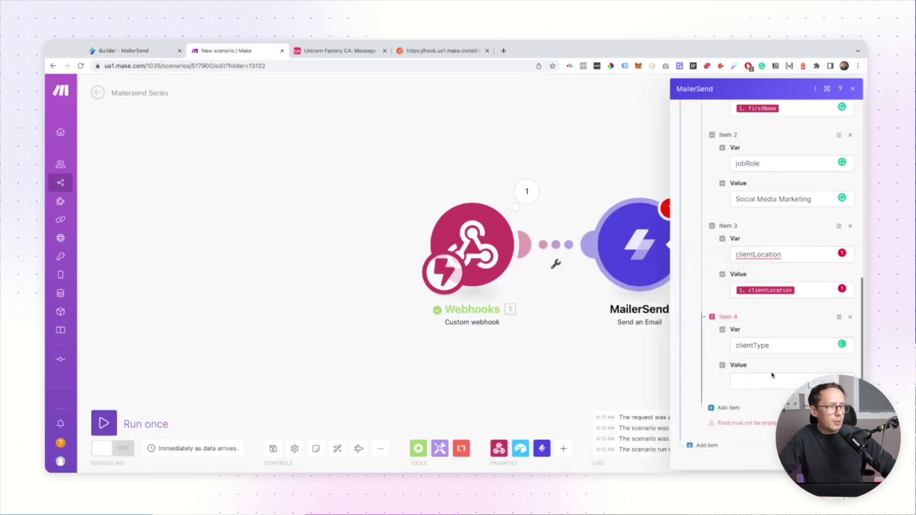
click(770, 378)
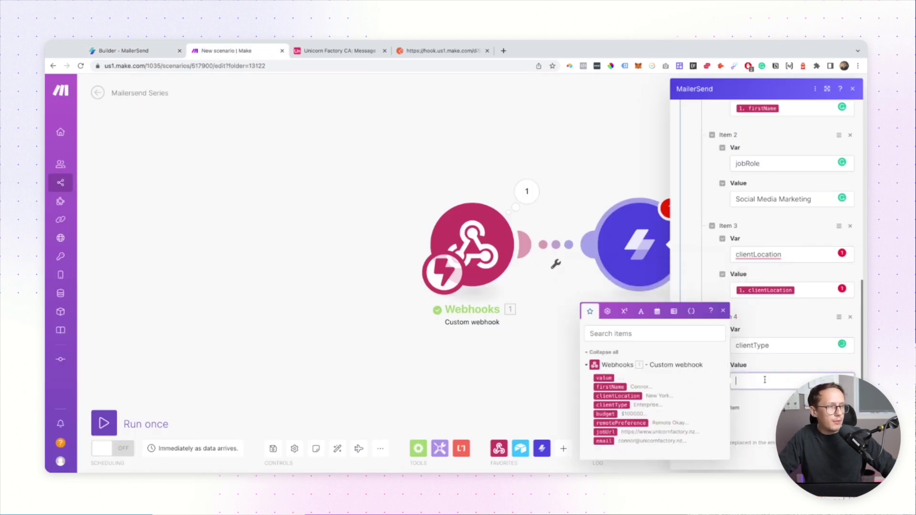
click(612, 405)
scroll(778, 410, down, 2)
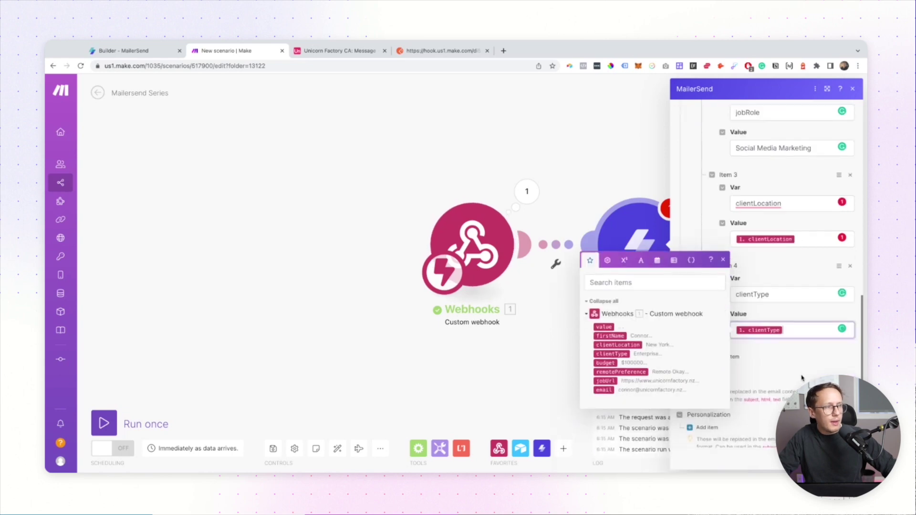
- Add Item 5 named budget, copied from the template, with the webhook's budget as value
click(756, 363)
scroll(762, 374, down, 2)
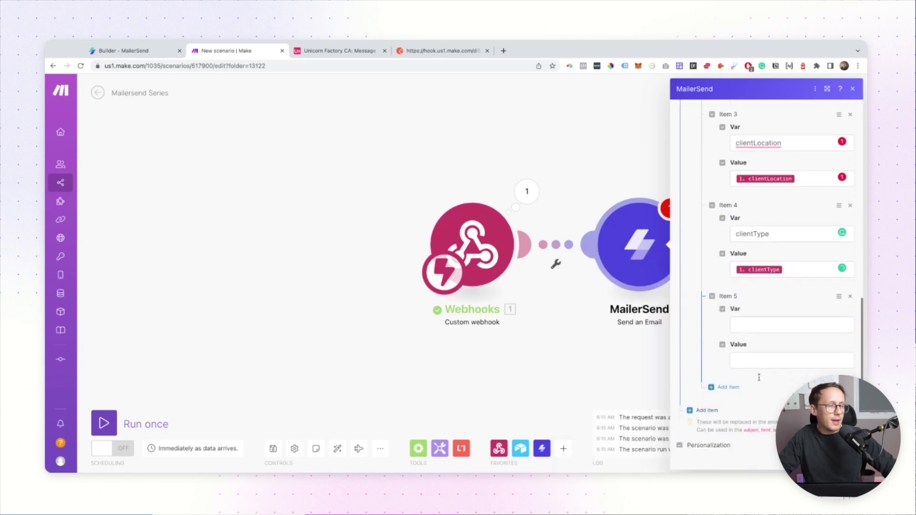
click(755, 326)
click(121, 50)
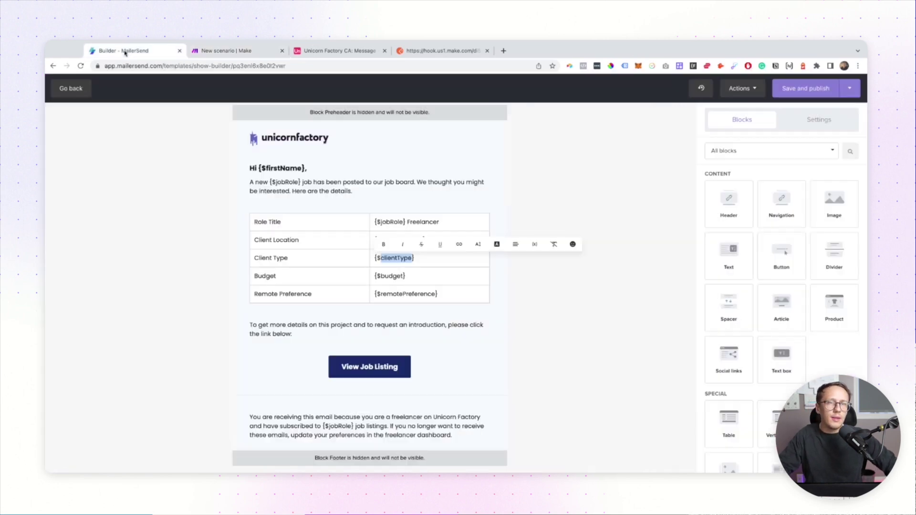
double_click(385, 276)
key(ctrl+c)
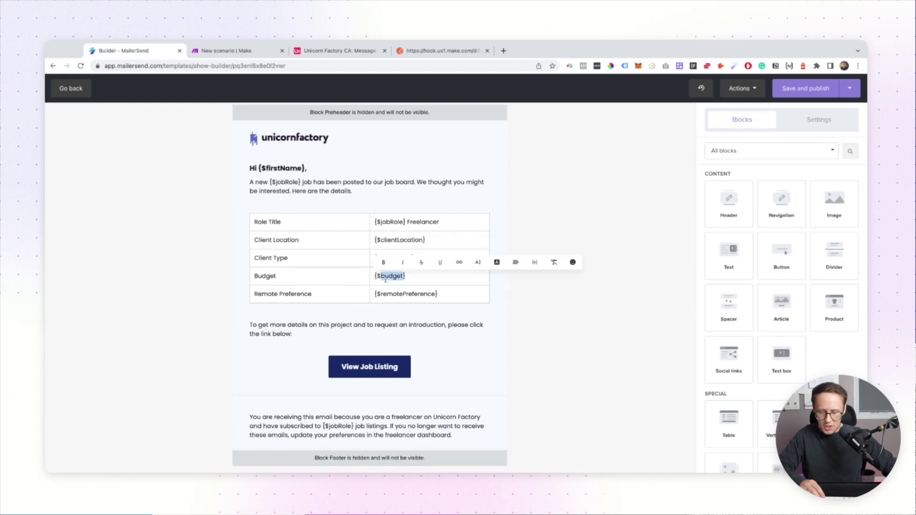
click(204, 51)
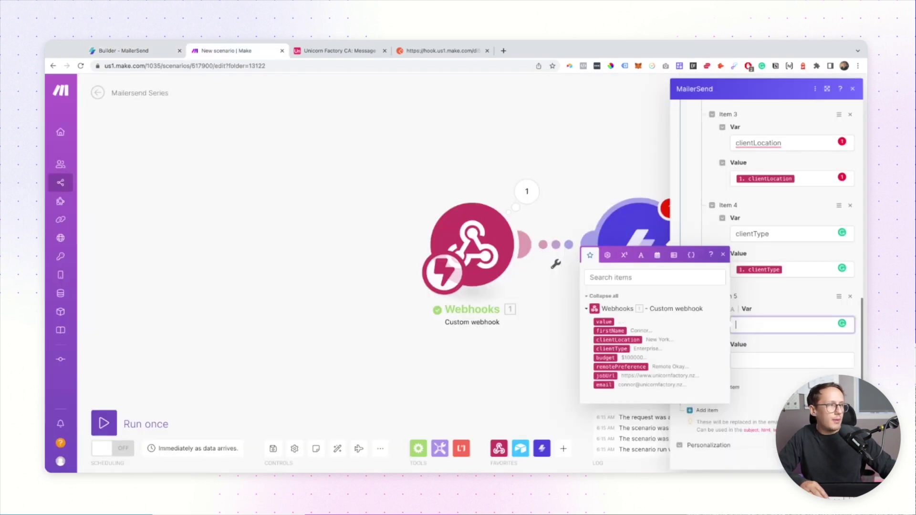
key(ctrl+v)
click(788, 358)
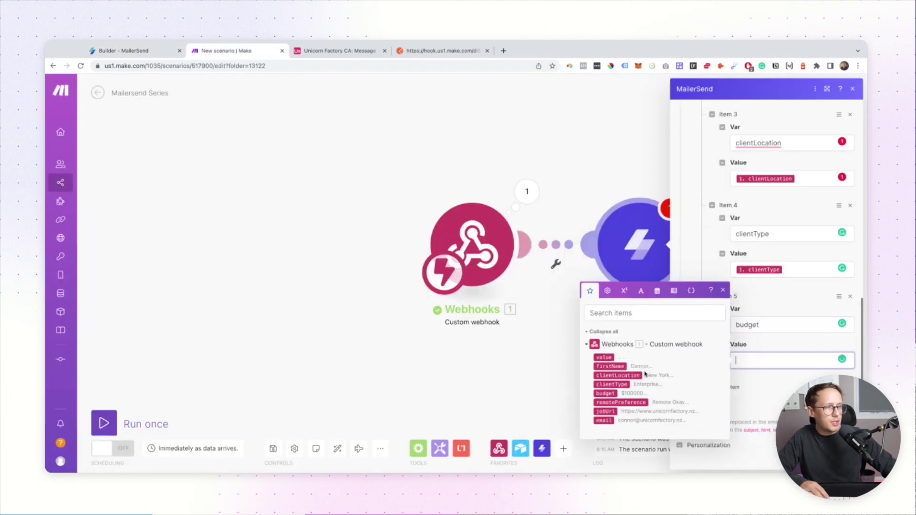
text(1. budget)
- Add Item 6 mapping remotePreference from the webhook, then add an empty Item 7
click(735, 388)
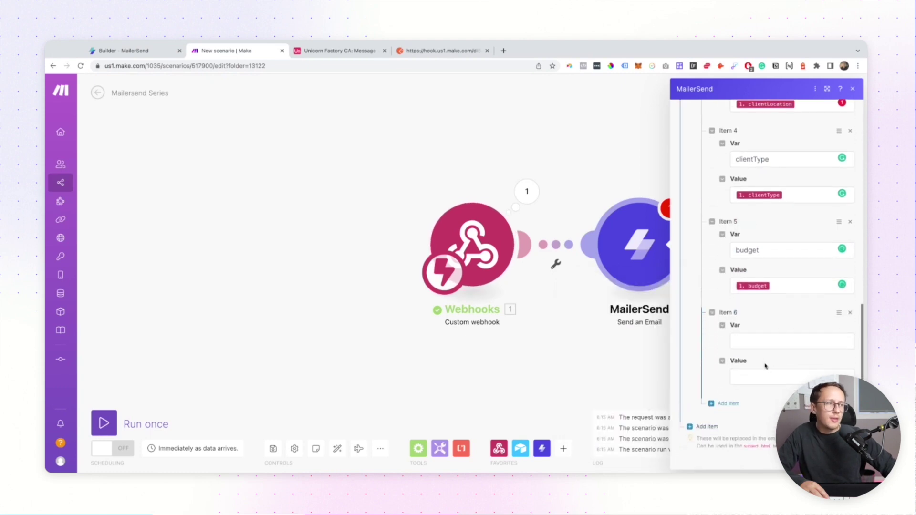
click(753, 341)
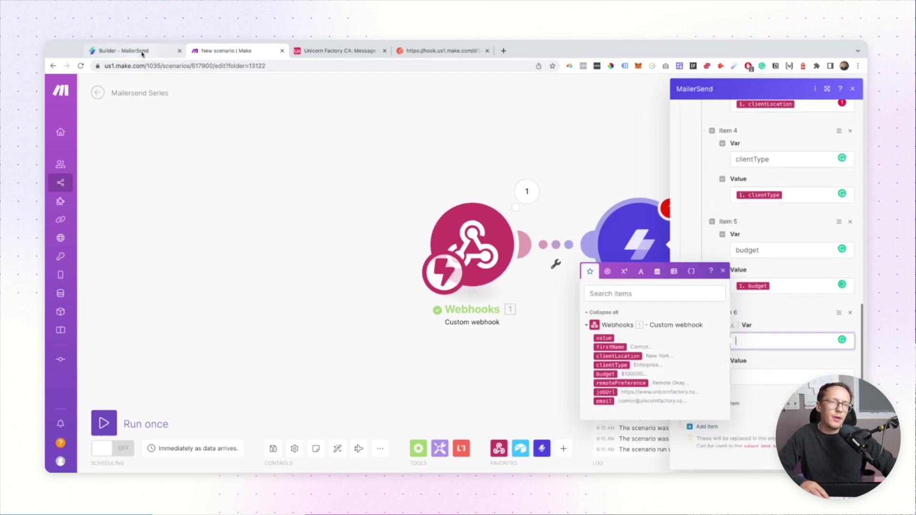
click(141, 54)
double_click(404, 292)
key(ctrl+c)
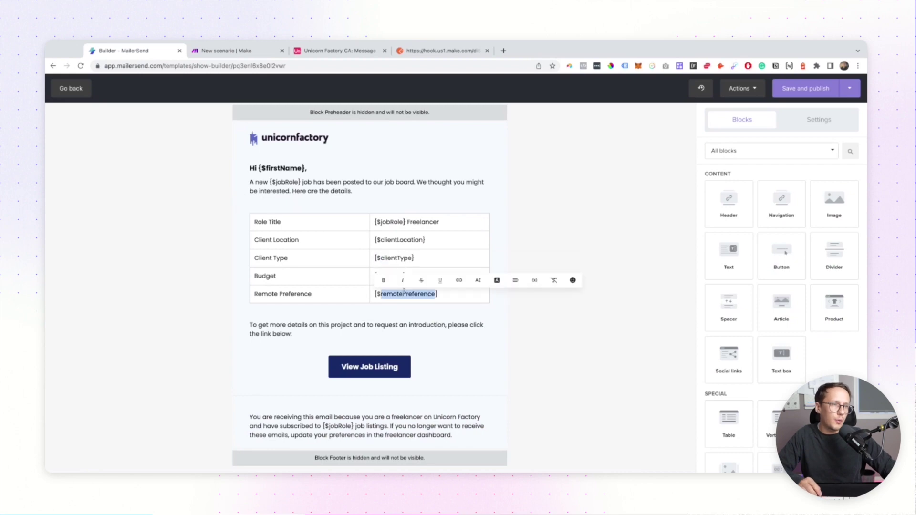
click(224, 52)
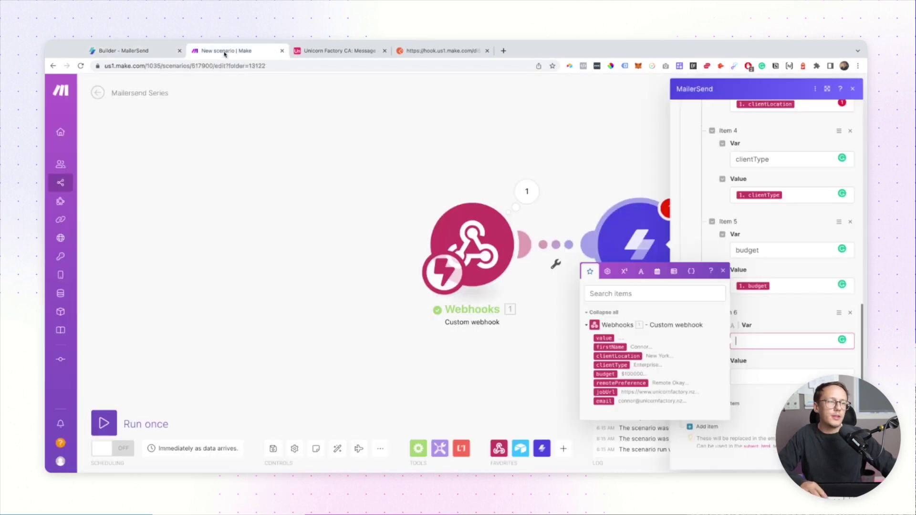
key(ctrl+v)
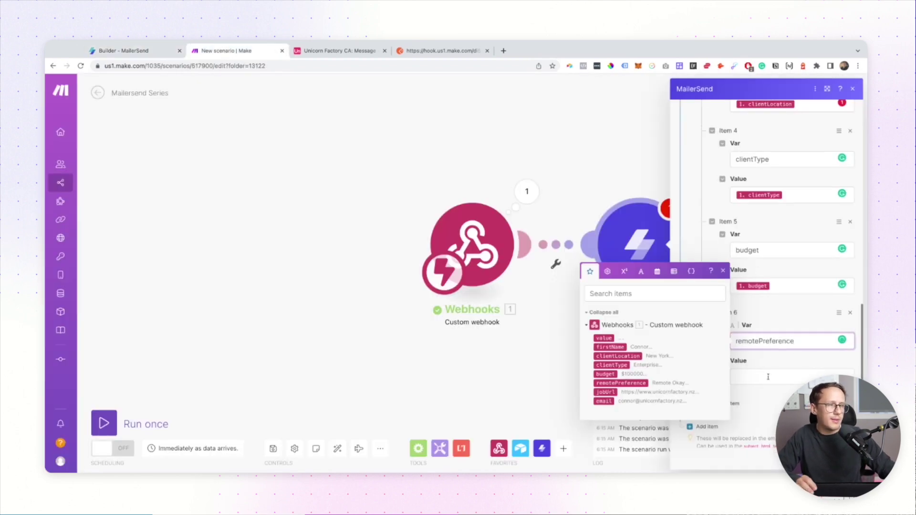
click(768, 376)
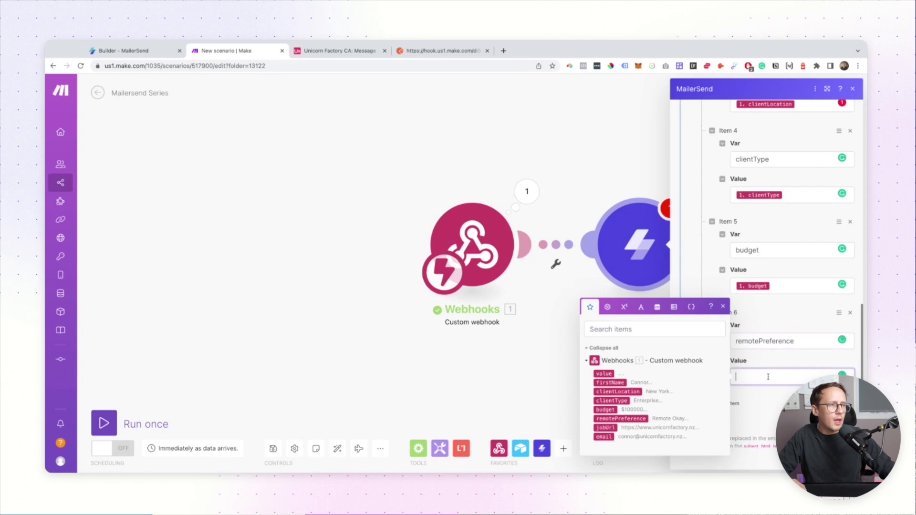
click(620, 418)
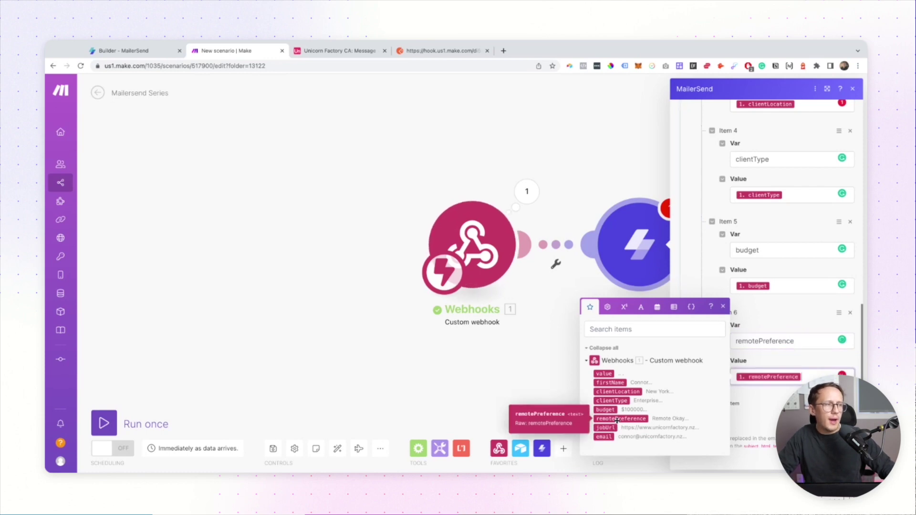
click(782, 389)
scroll(781, 353, down, 2)
click(781, 345)
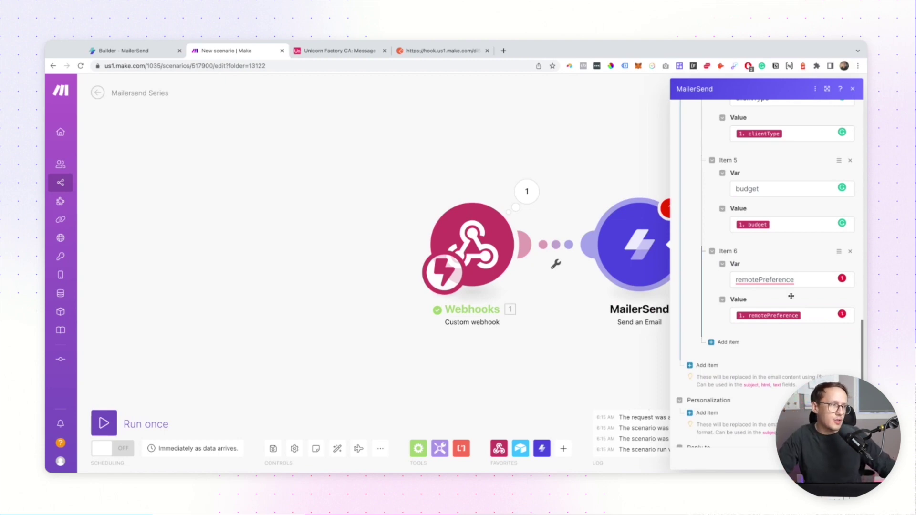
click(724, 345)
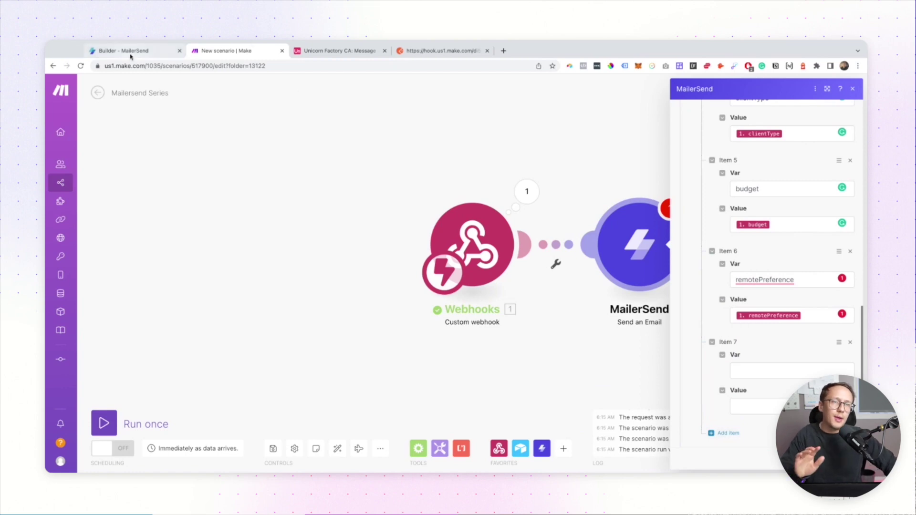
- Copy the jobUrl variable name from the View Job Listing button's link in MailerSend
click(130, 52)
click(441, 367)
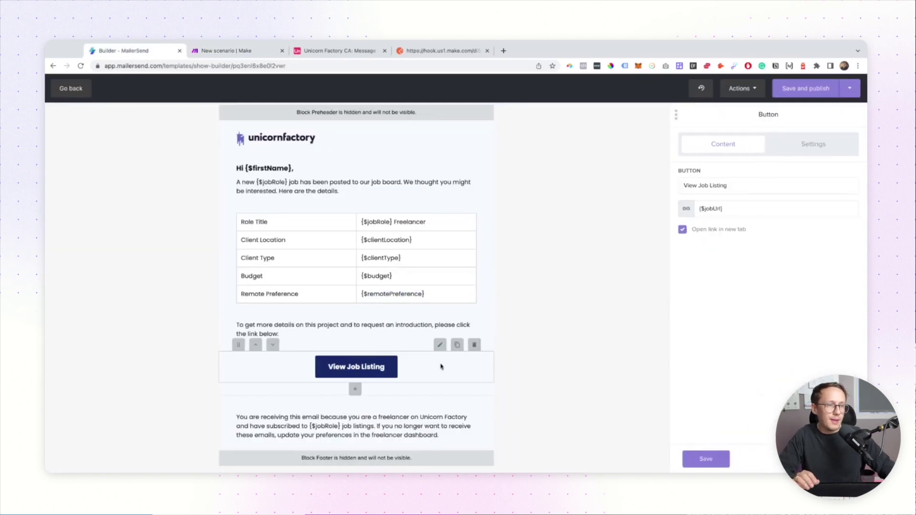
double_click(700, 210)
key(ctrl+c)
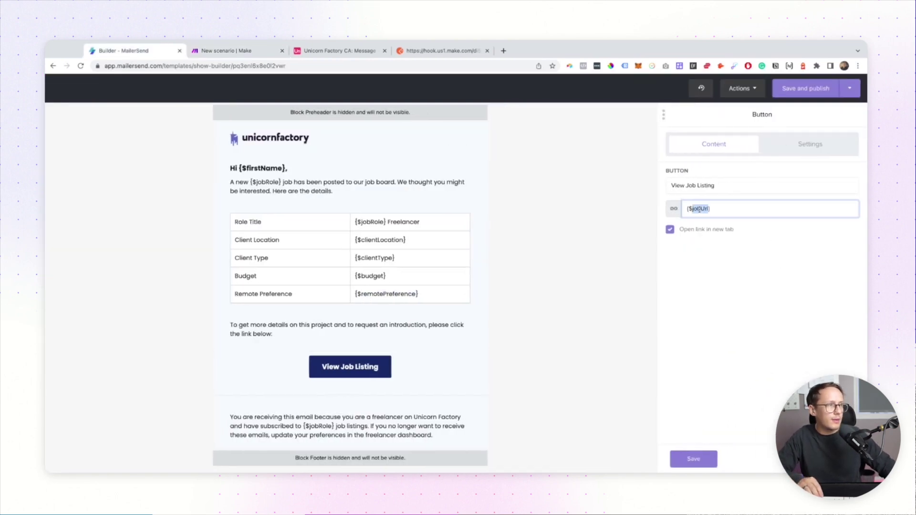
click(223, 50)
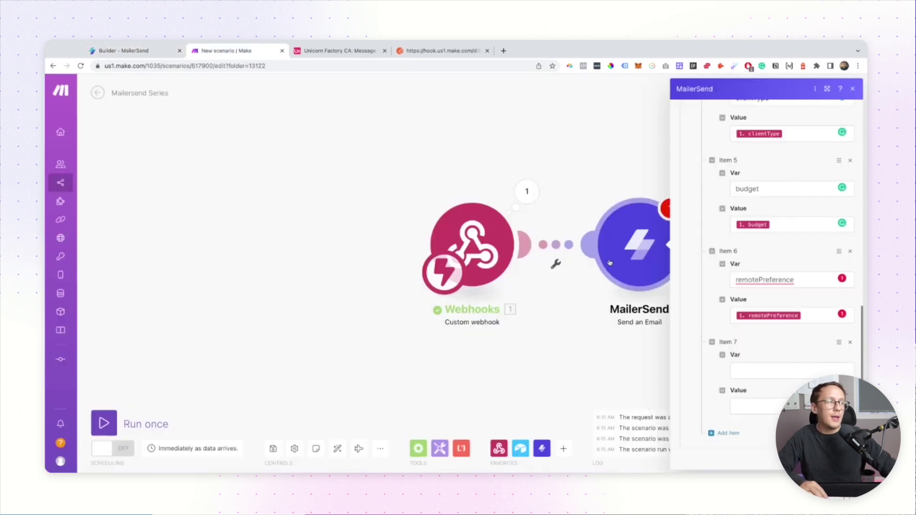
- Name Item 7 jobUrl and map the webhook's jobUrl field as its value
click(758, 368)
key(ctrl+v)
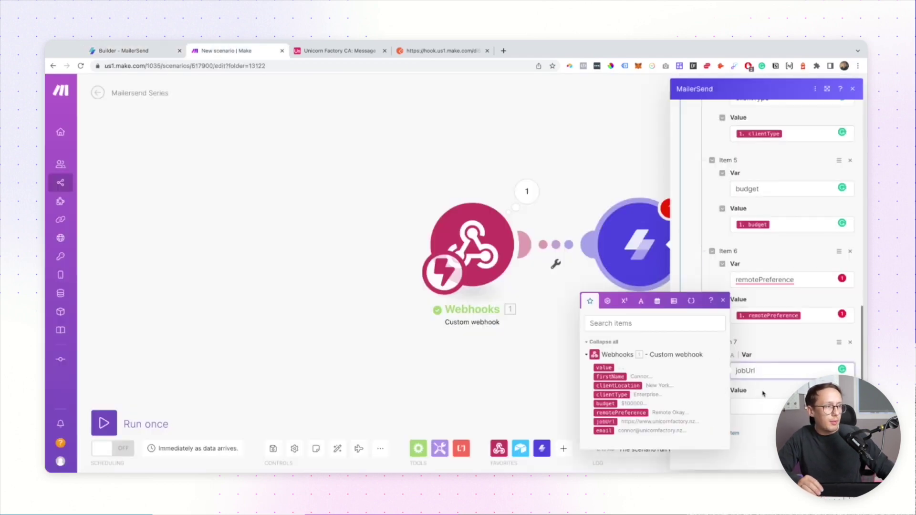
click(763, 393)
click(754, 408)
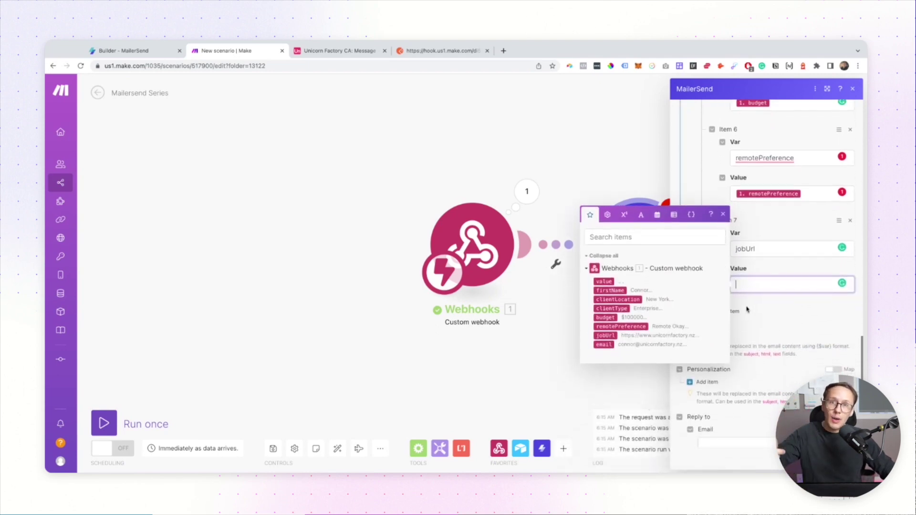
click(605, 336)
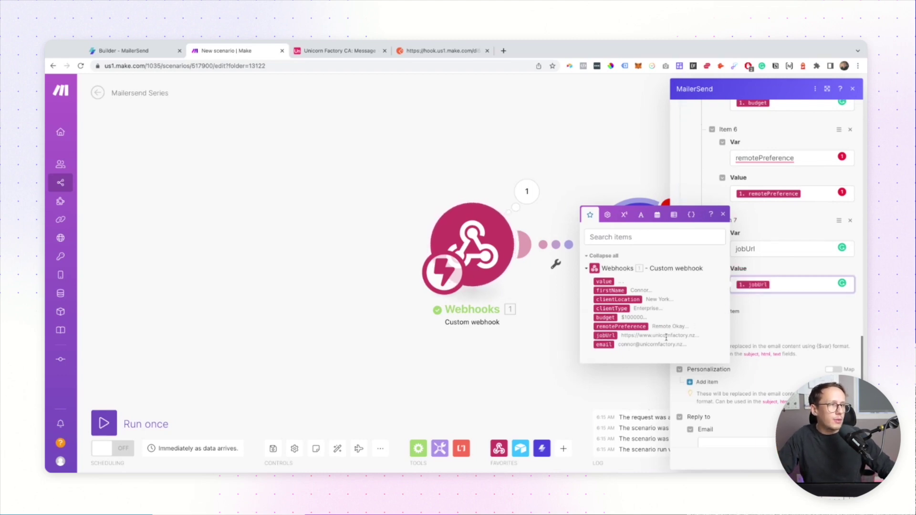
scroll(782, 317, up, 5)
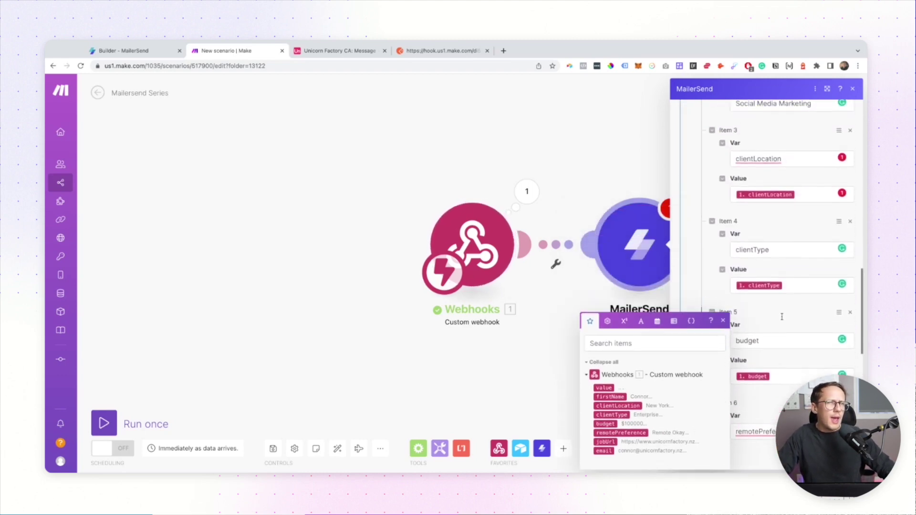
scroll(781, 317, down, 6)
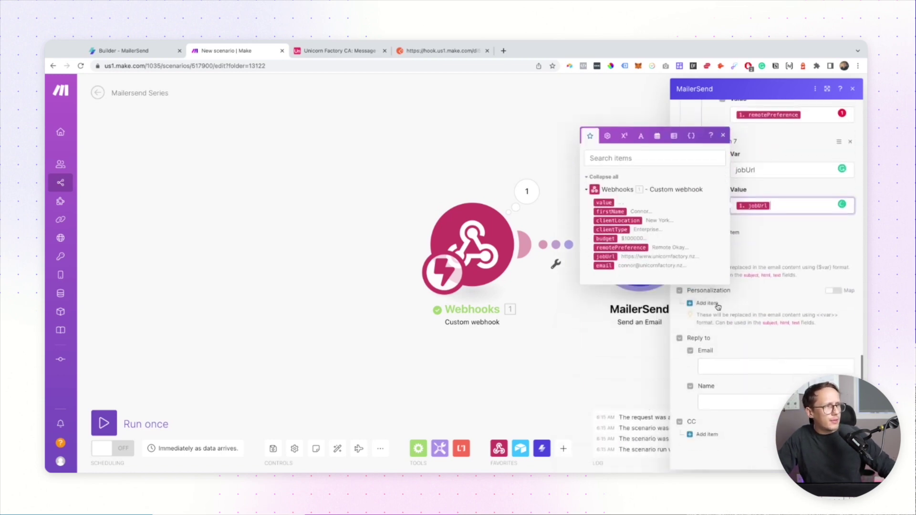
- Enter the reply-to email address in the MailerSend module
click(718, 306)
click(718, 373)
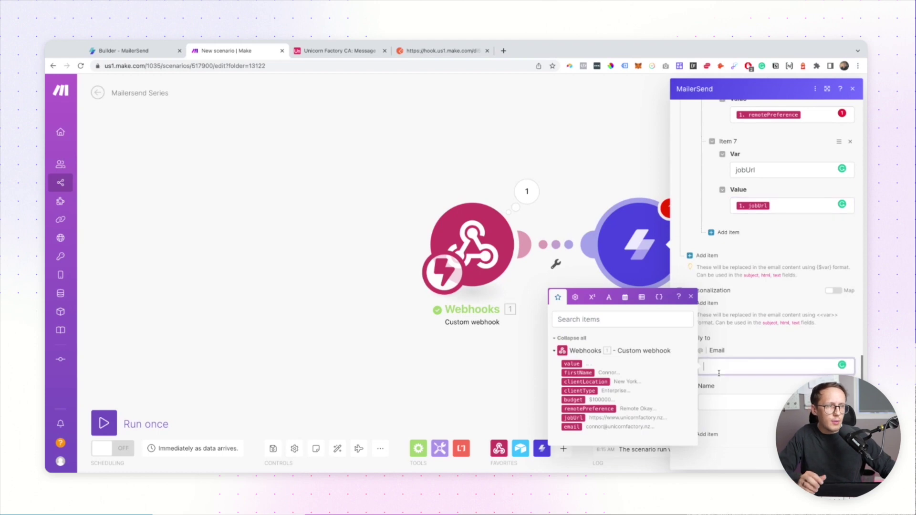
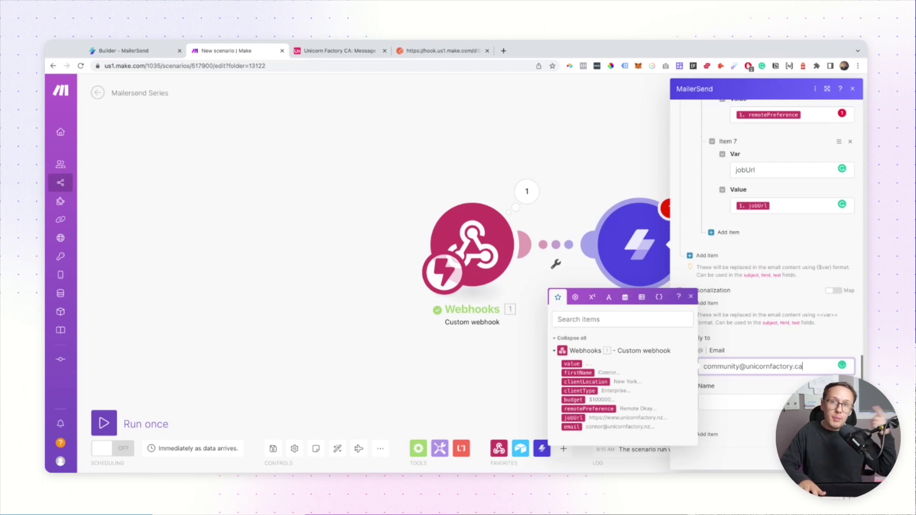
- Set the reply-to name to Unicorn Factory and save the scenario
click(723, 402)
text(Unicorn Factp)
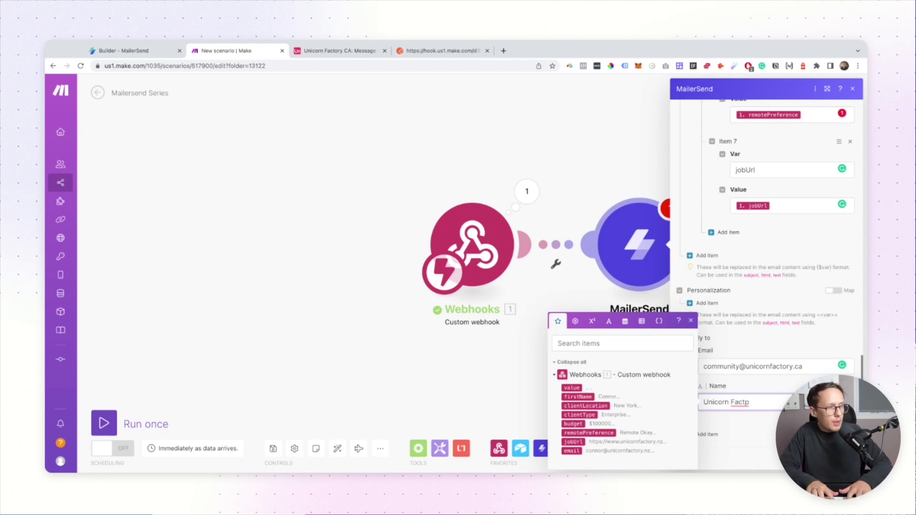
key(BackSpace)
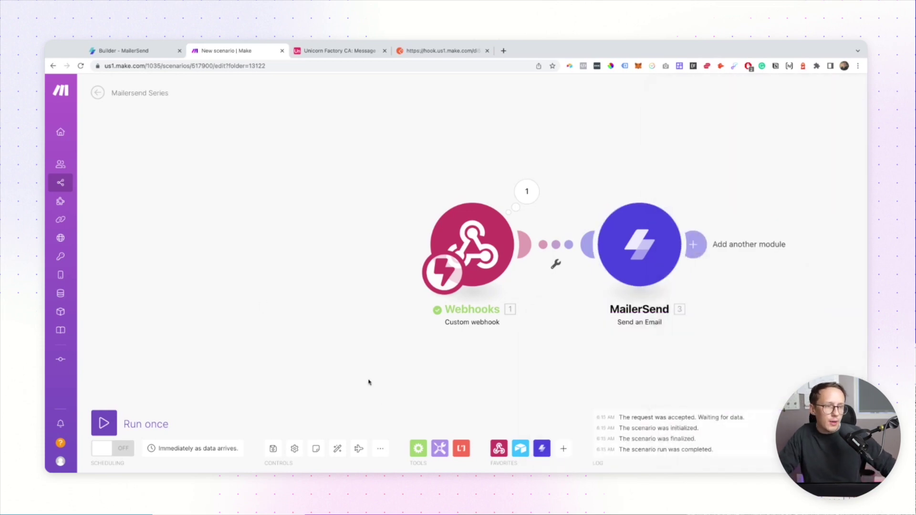
click(275, 450)
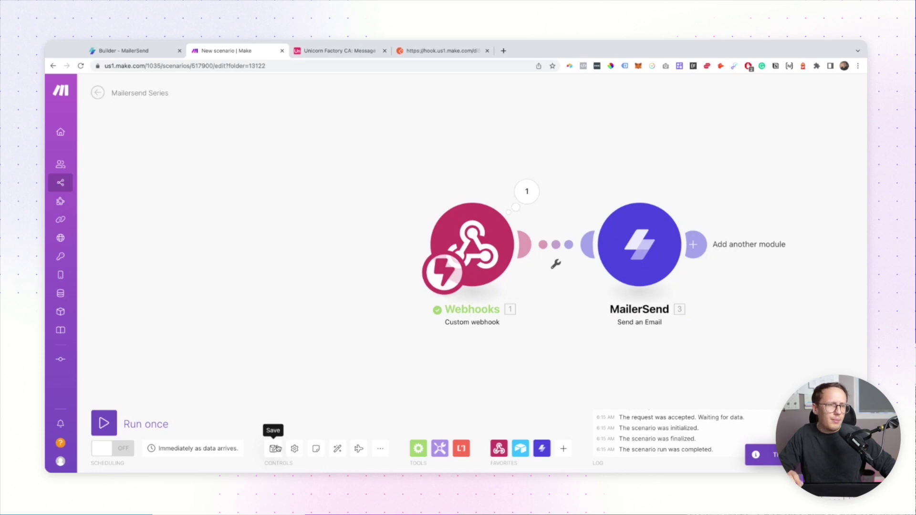
click(445, 51)
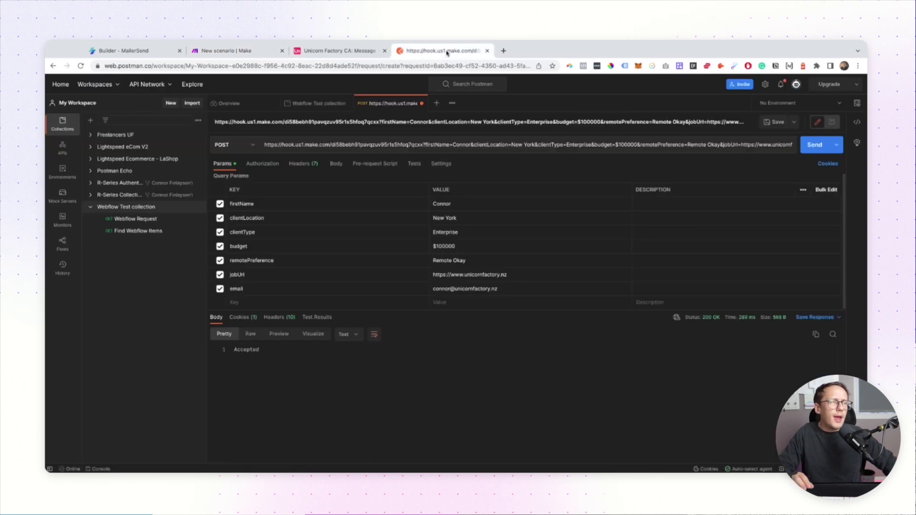
- Add a Postman query parameter jobRole with value Social Media Marketing
click(243, 301)
text(job)
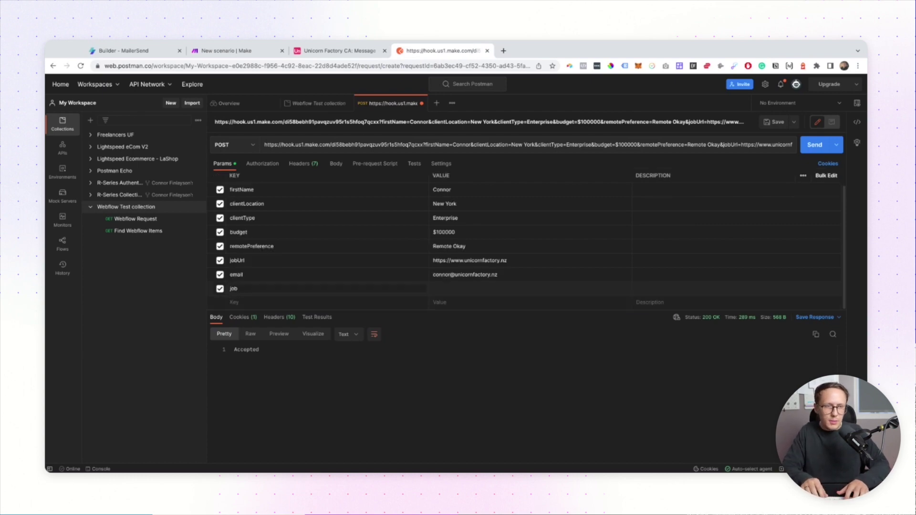
text(Role)
key(Tab)
text(S)
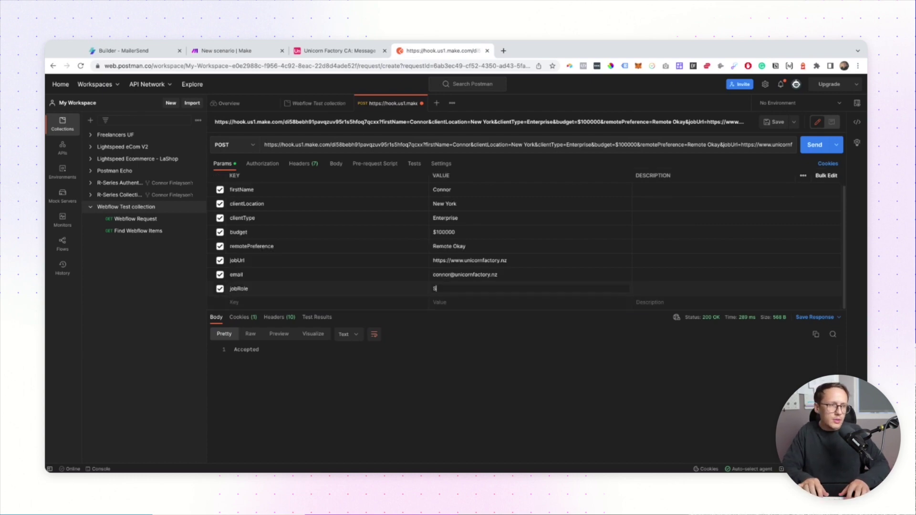
text(ocial Media Market)
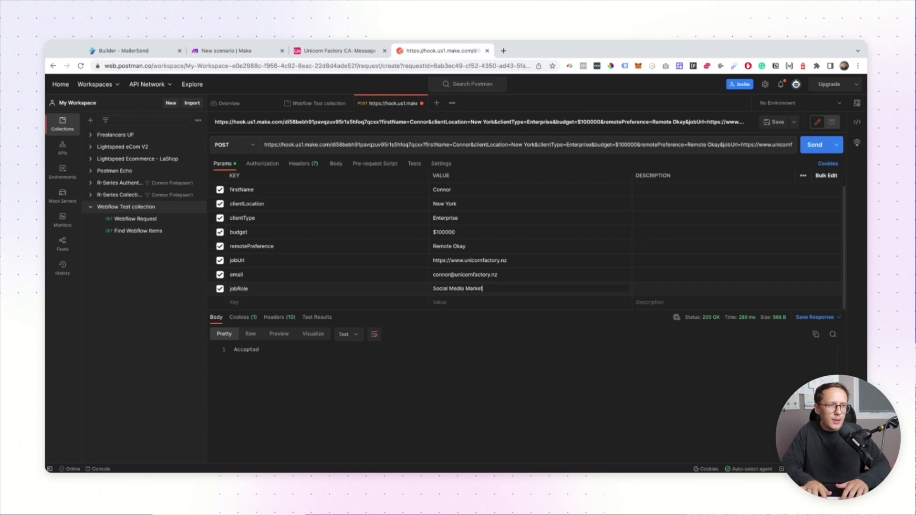
text(ing)
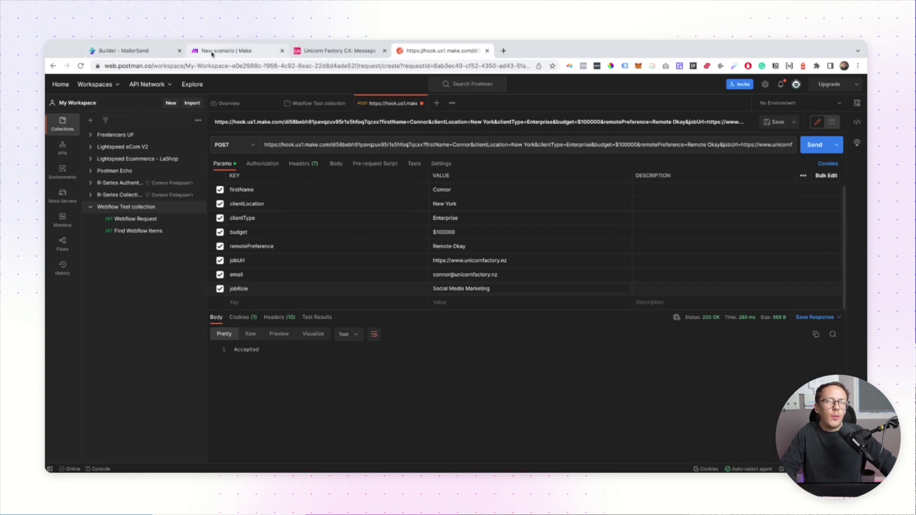
- Run the Make scenario once, send the Postman request, and inspect the webhook's received data
click(212, 52)
right_click(497, 260)
key(Escape)
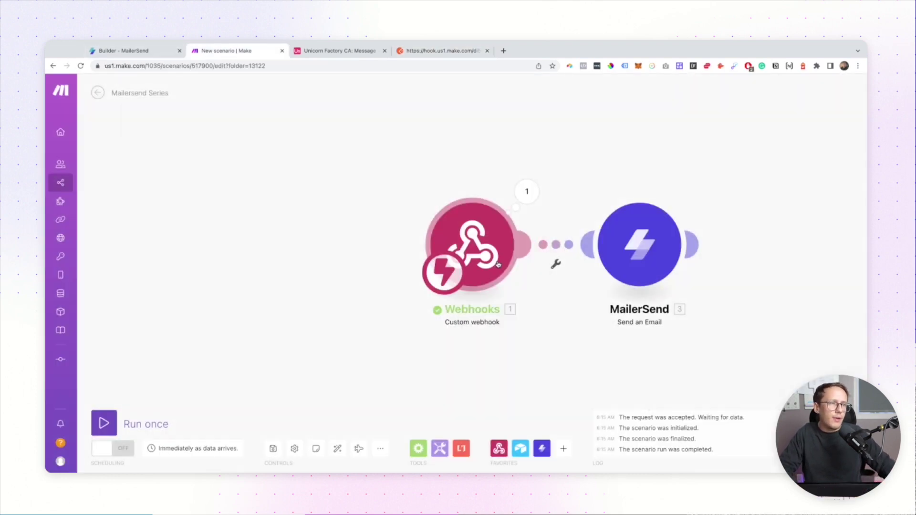
click(454, 54)
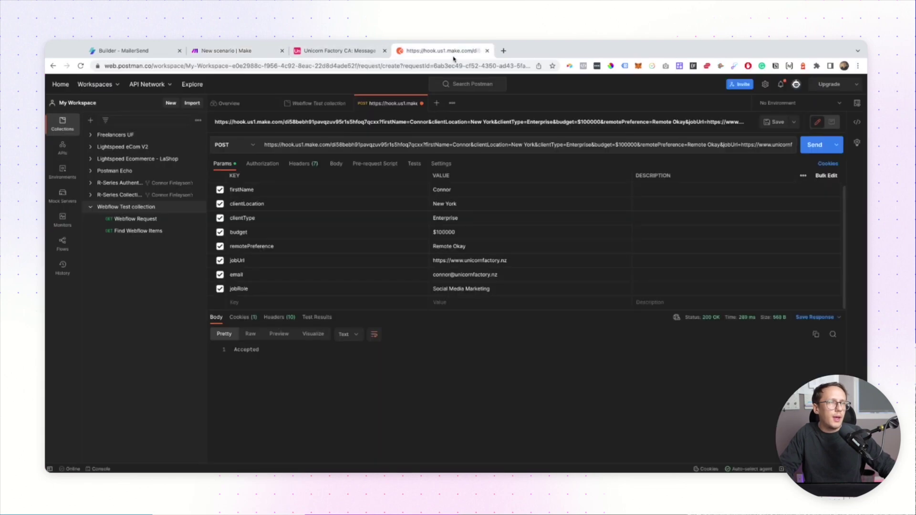
click(814, 146)
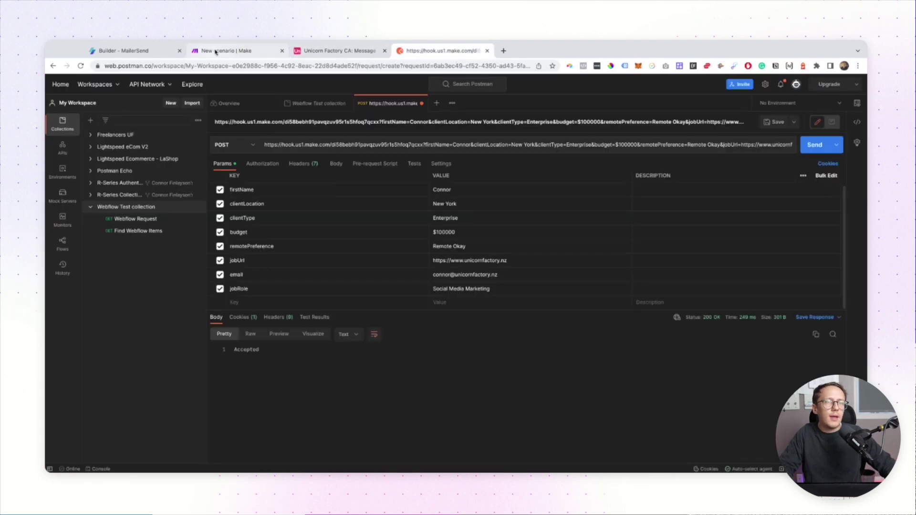
click(245, 52)
click(443, 191)
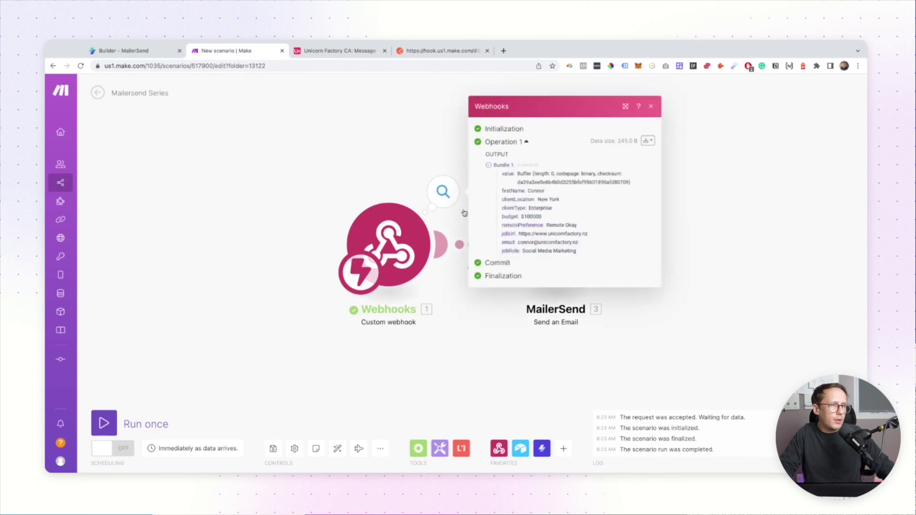
- Replace jobRole's fixed Social Media Marketing value with the webhook's 1. jobRole field
click(510, 339)
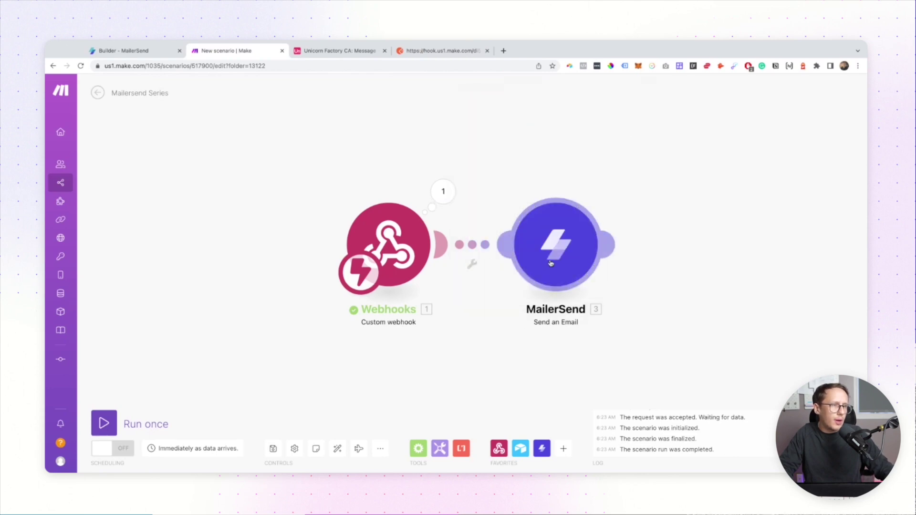
click(577, 265)
scroll(642, 303, down, 3)
scroll(643, 303, down, 10)
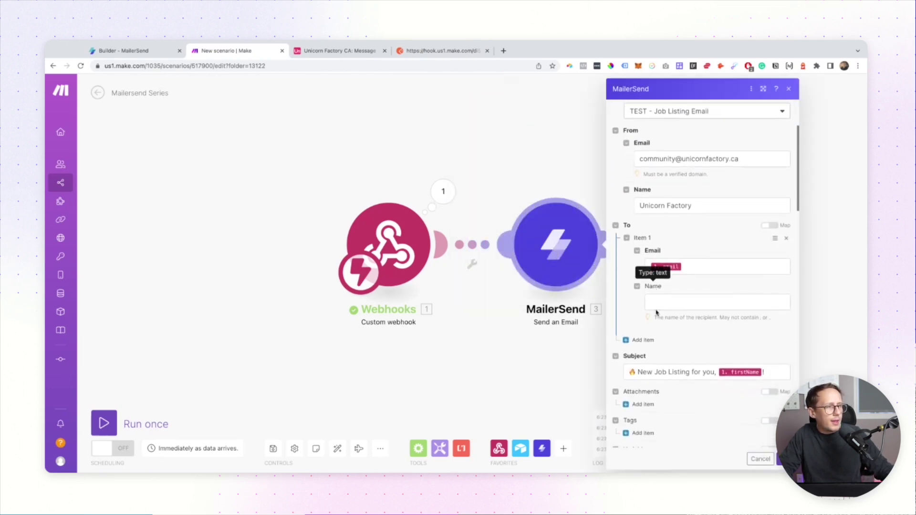
click(712, 215)
triple_click(712, 215)
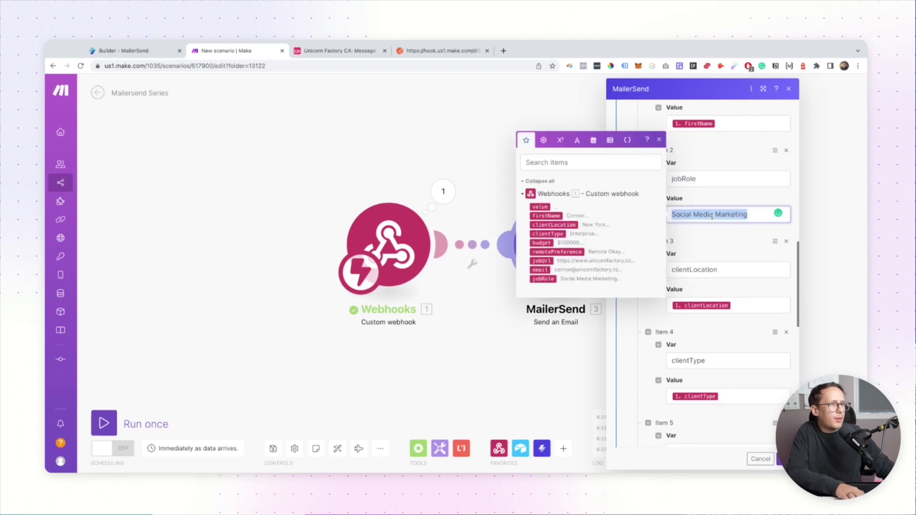
key(BackSpace)
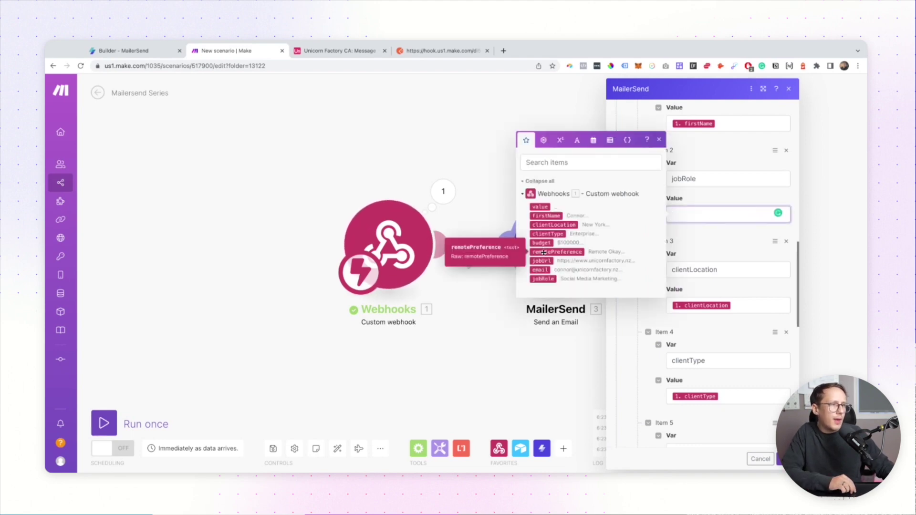
click(543, 279)
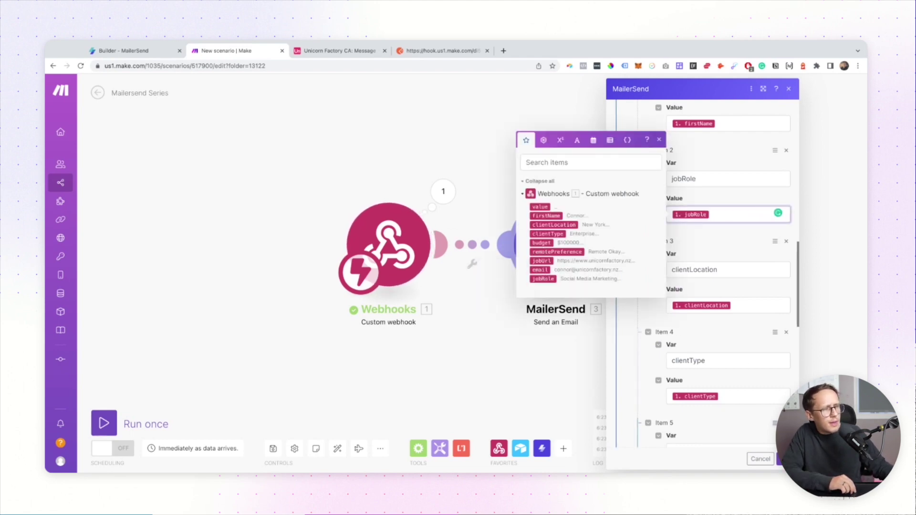
click(788, 459)
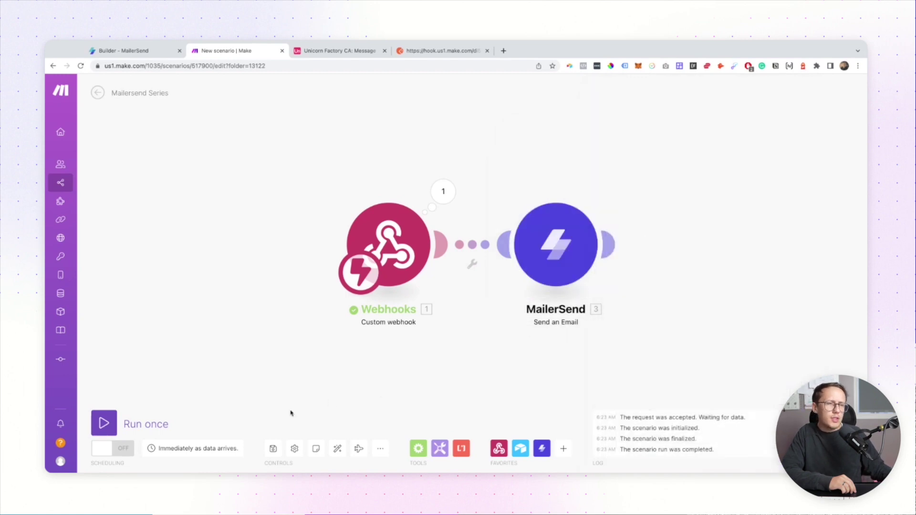
- Run the scenario once and resend the Postman request to trigger it
click(106, 423)
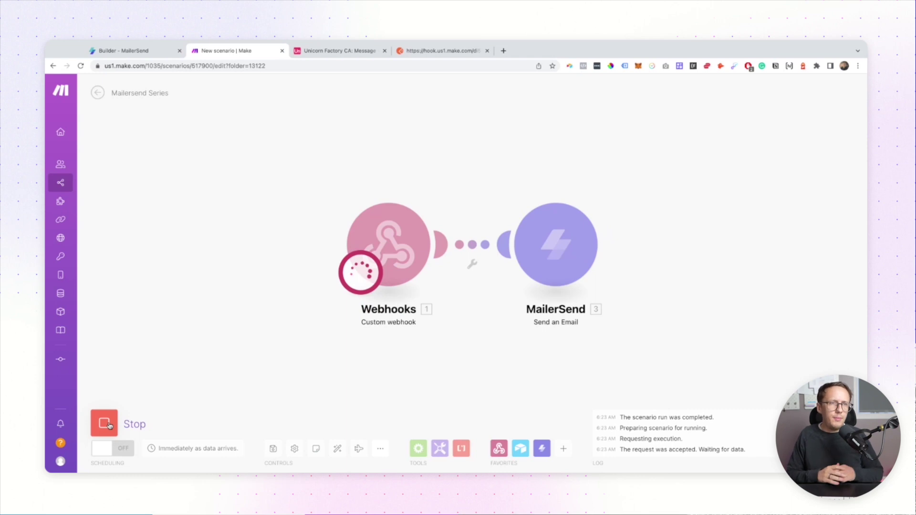
click(441, 51)
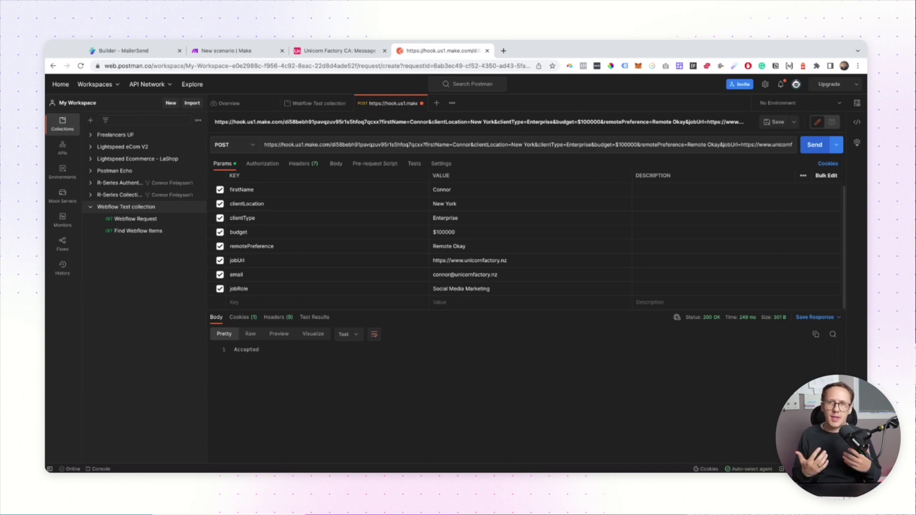
key(ctrl+Return)
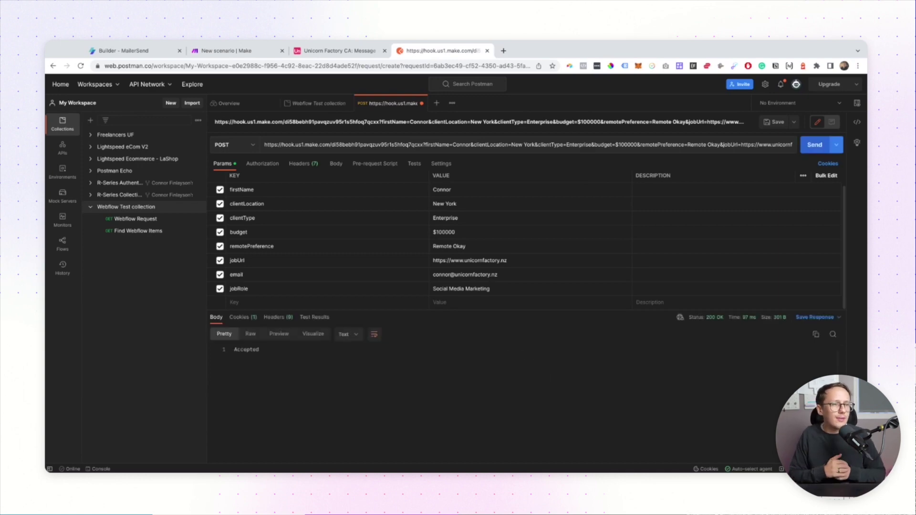
click(215, 55)
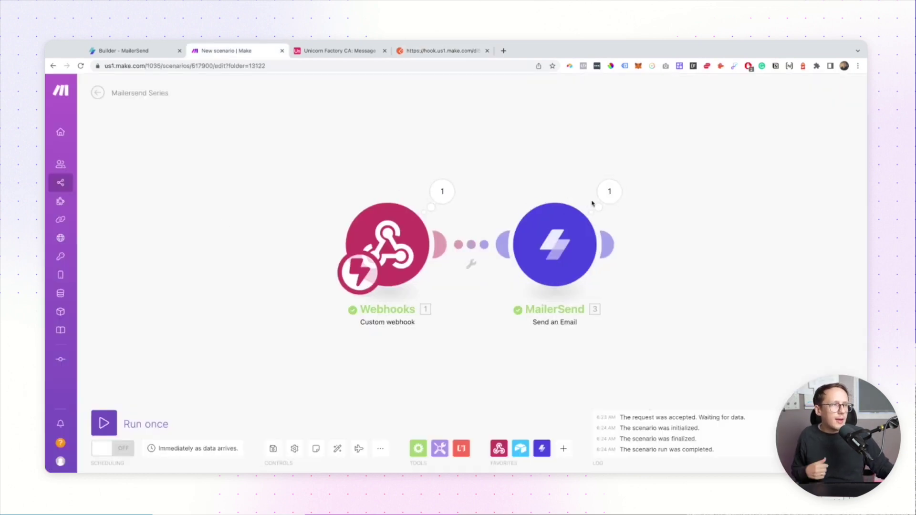
- Inspect the MailerSend operation's input, expanding Variables, item 1 and its substitutions
click(609, 194)
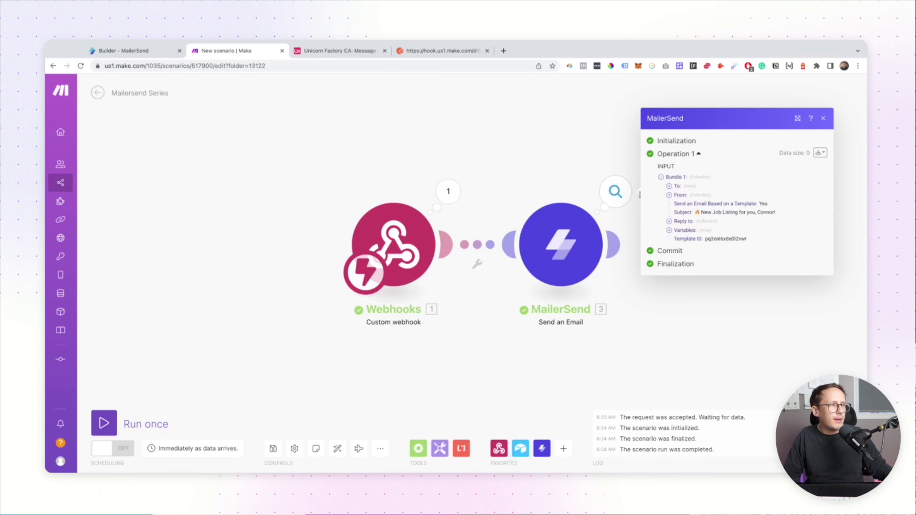
click(679, 231)
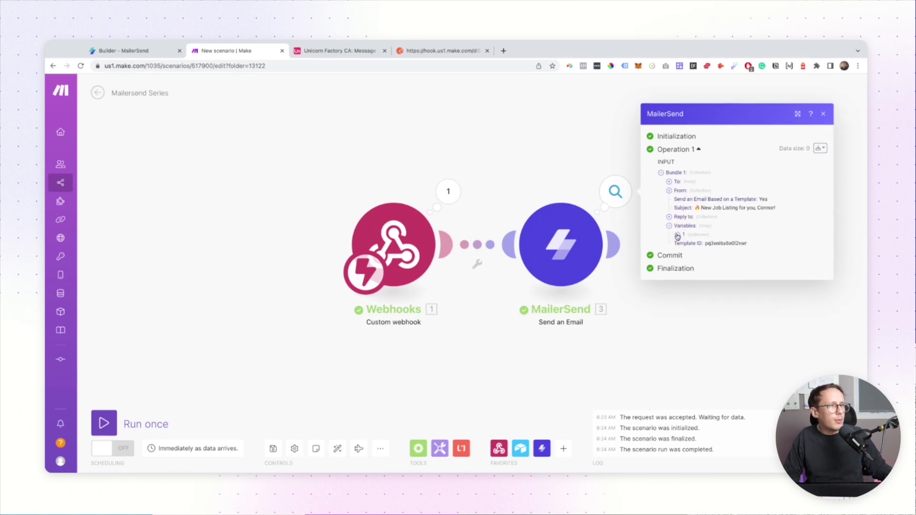
click(676, 234)
click(686, 244)
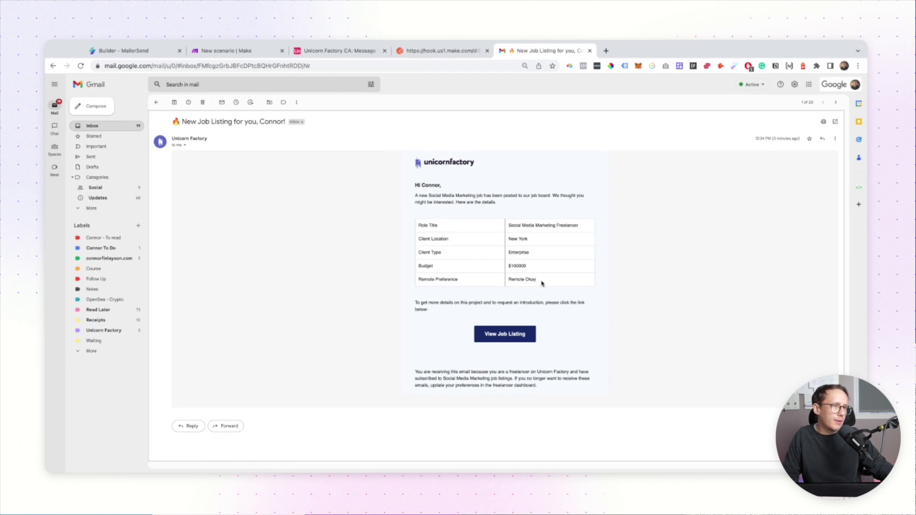
triple_click(500, 334)
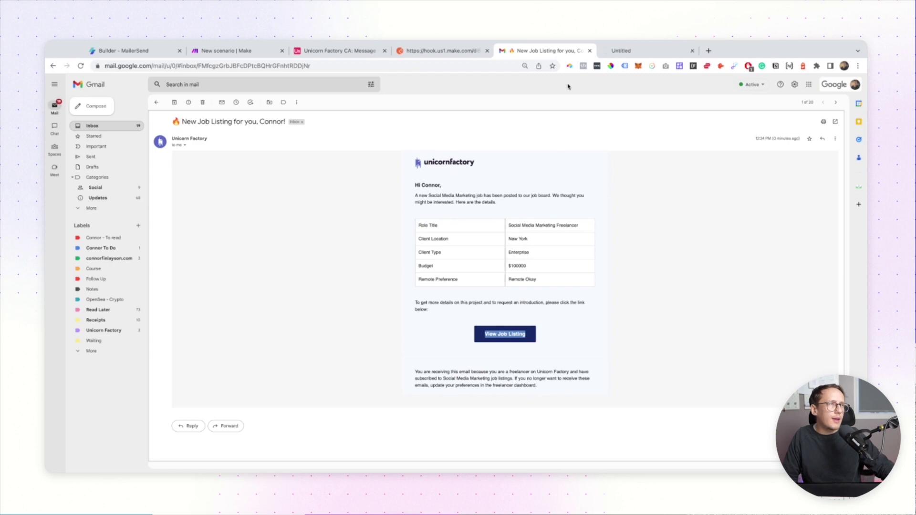
click(615, 50)
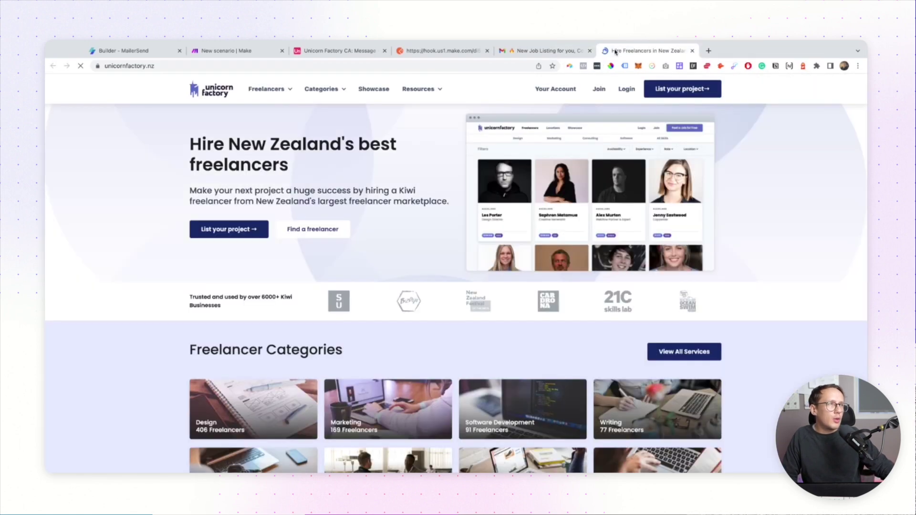
click(692, 50)
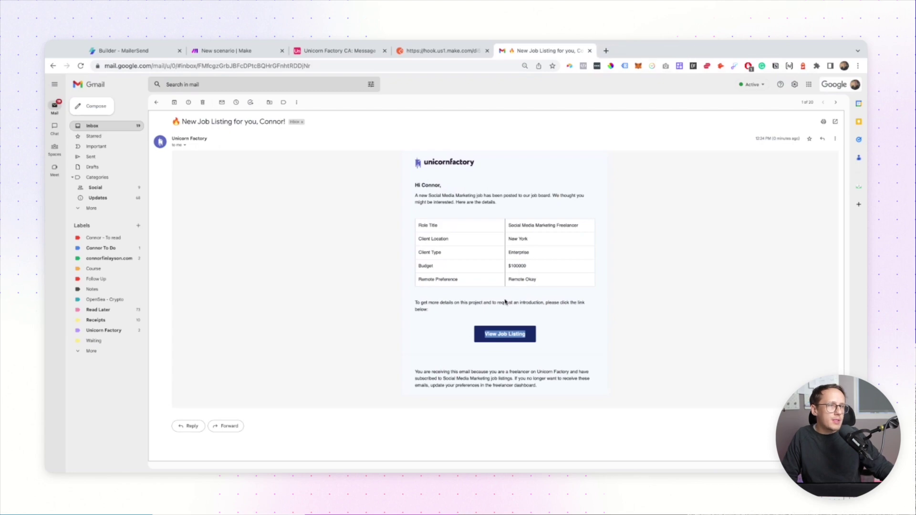